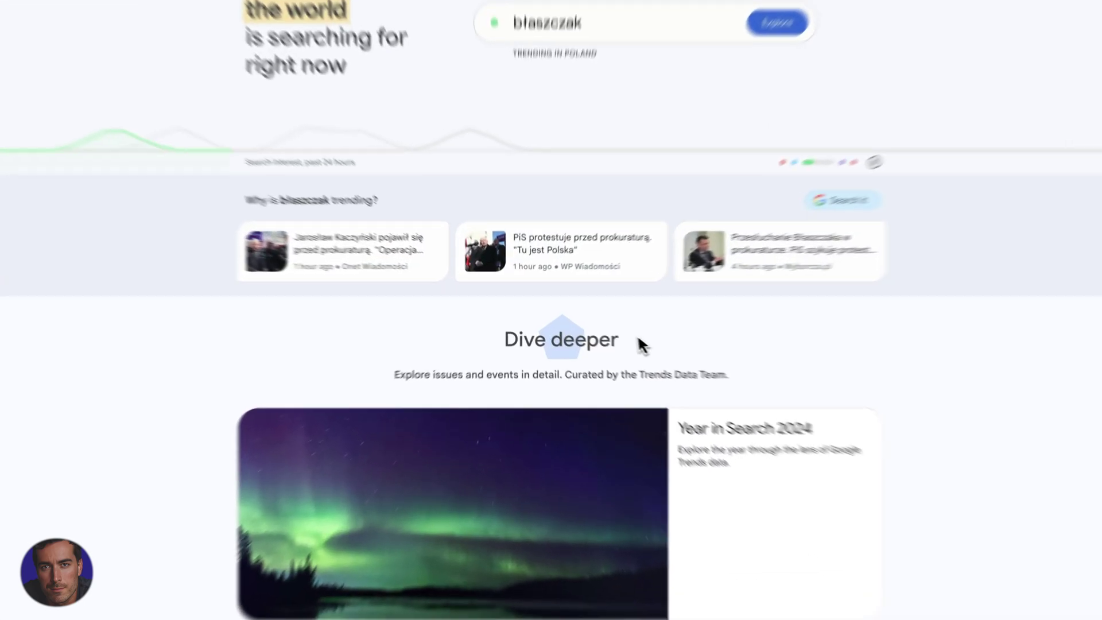
Step: Select and deselect the Dive deeper heading, then scroll through the page
drag(639, 344, 503, 345)
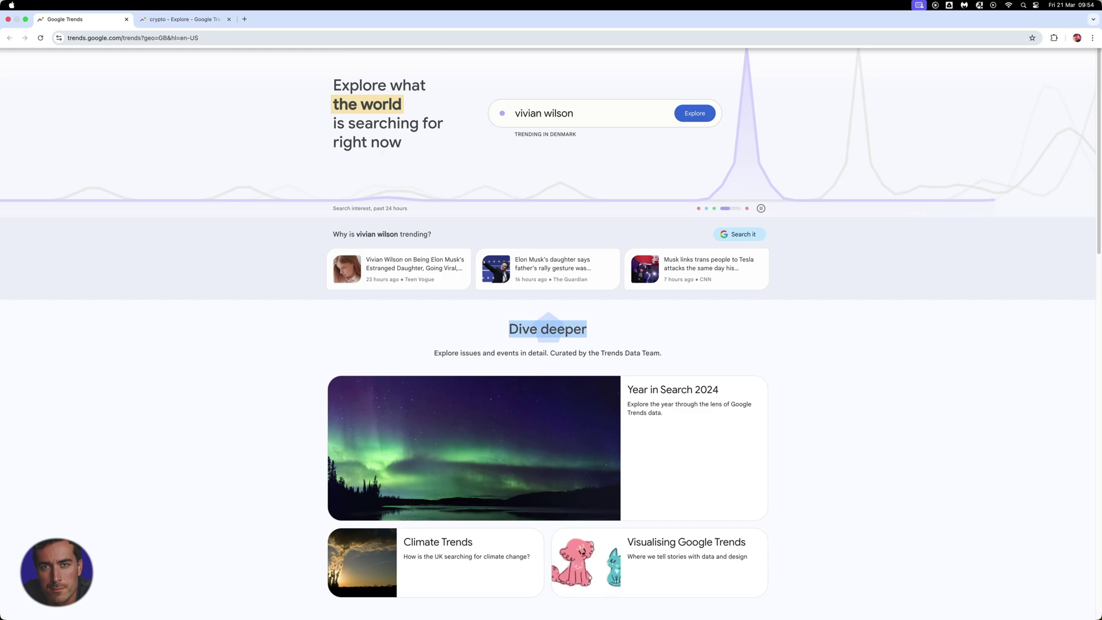
click(470, 327)
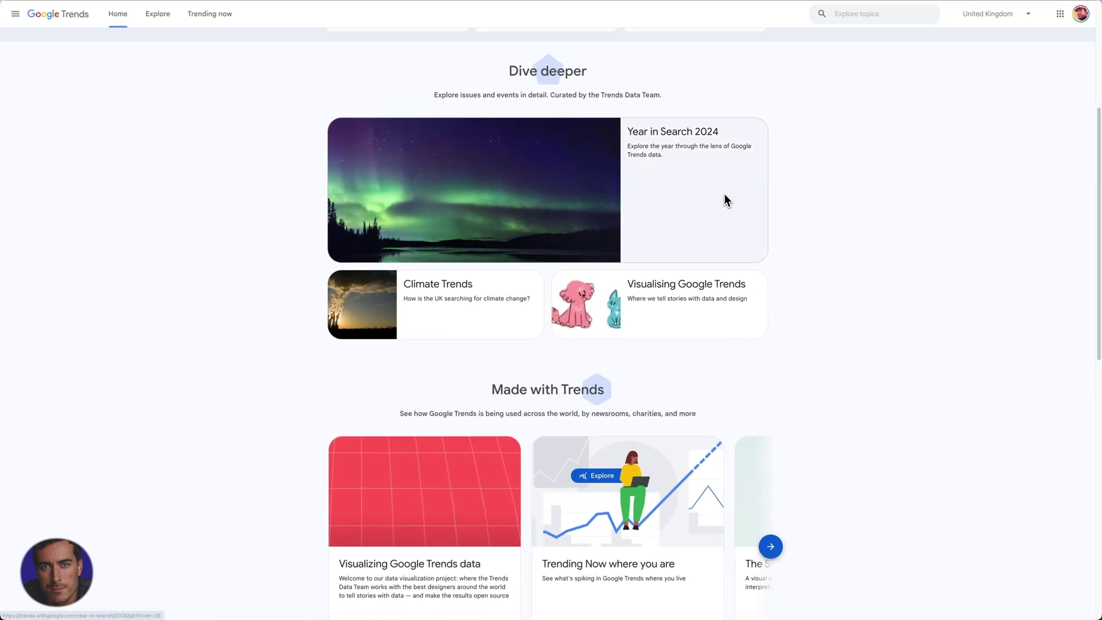
scroll(725, 194, down, 5)
scroll(686, 195, down, 6)
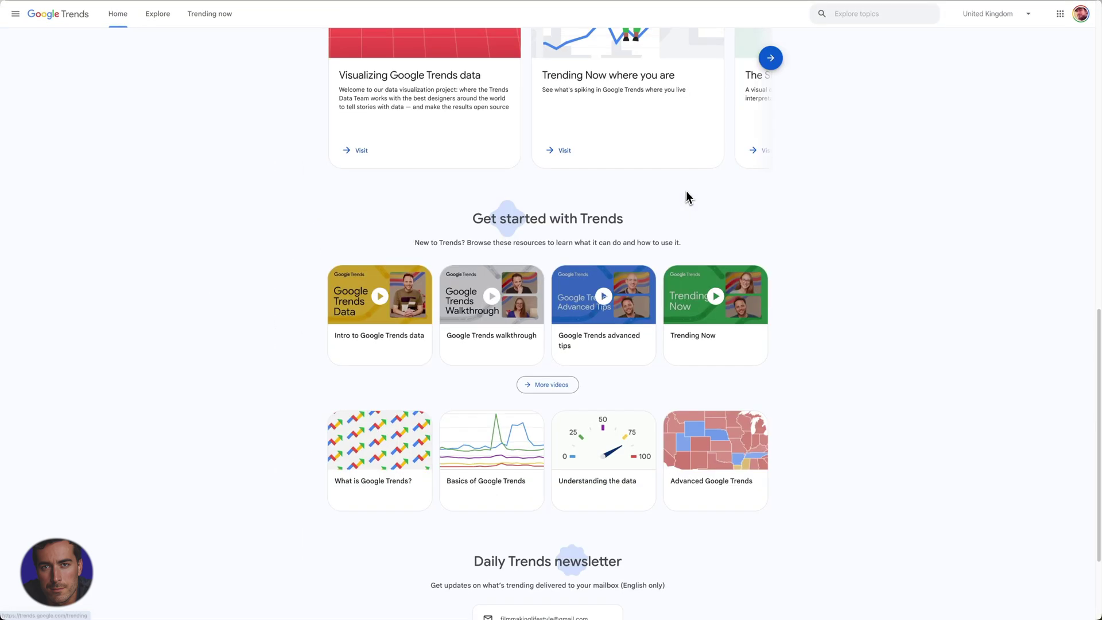
scroll(796, 211, up, 5)
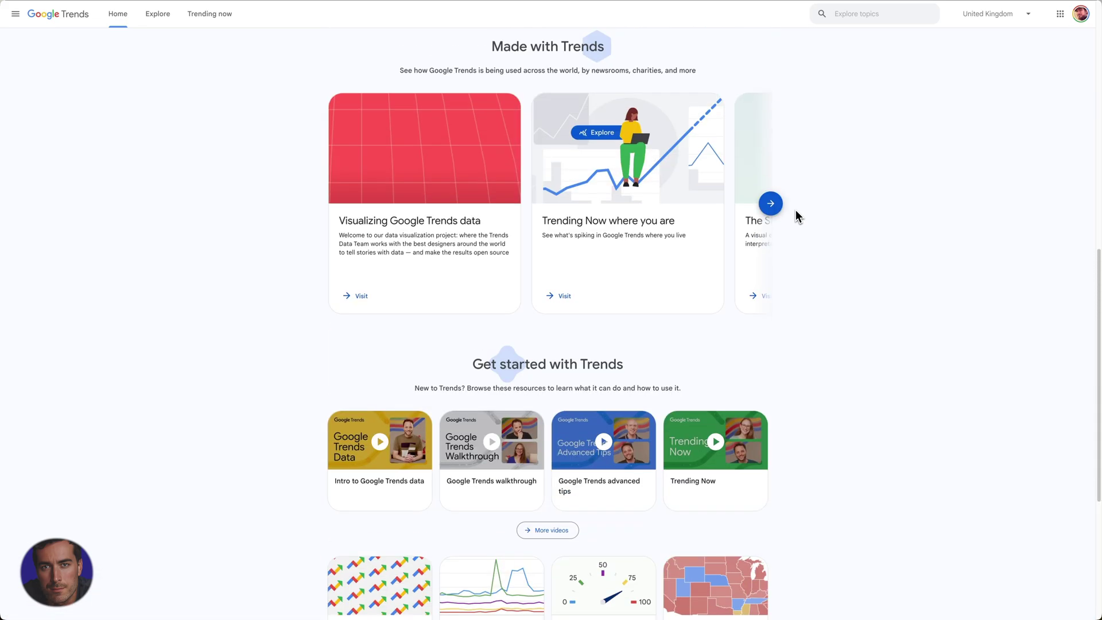
scroll(795, 209, up, 10)
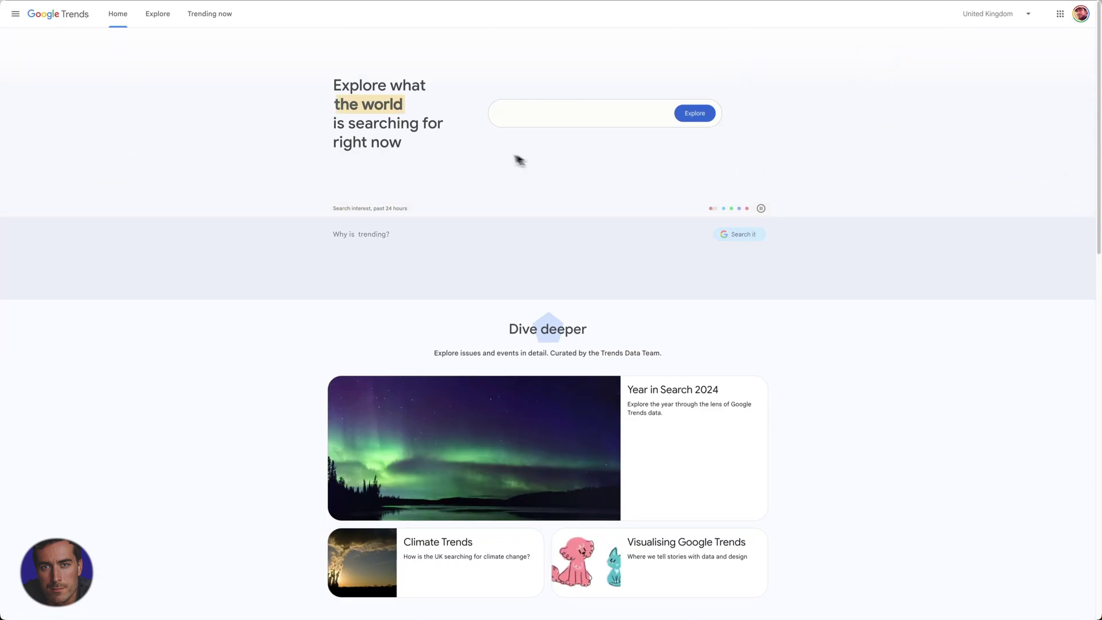
Step: Run an Explore search for heathrow in the United Kingdom over the past day
click(585, 114)
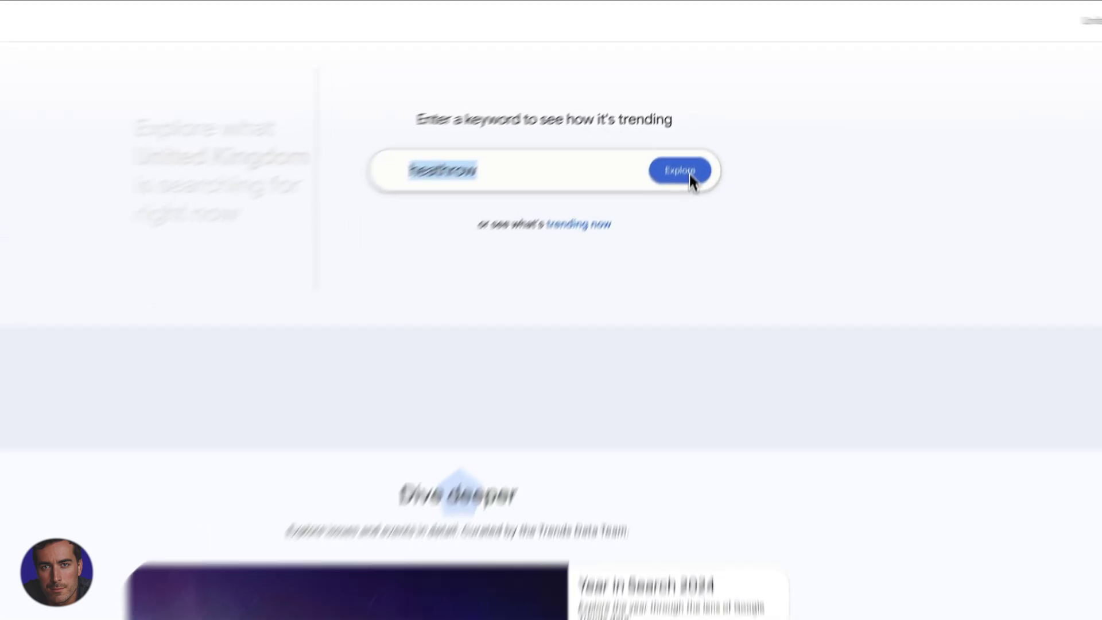
right_click(702, 116)
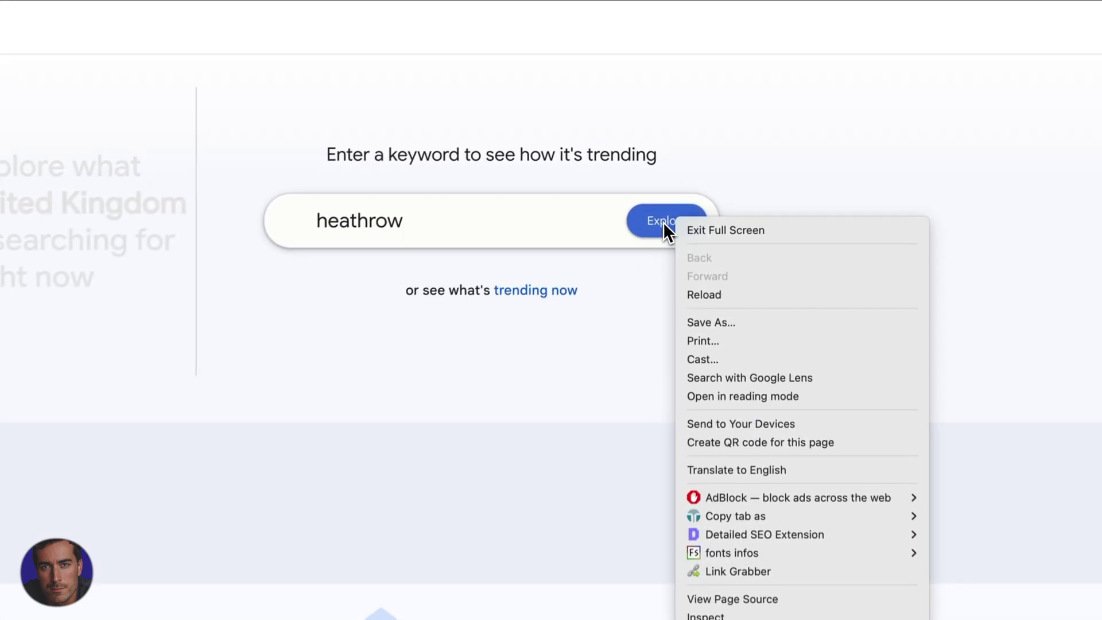
key(Escape)
click(649, 228)
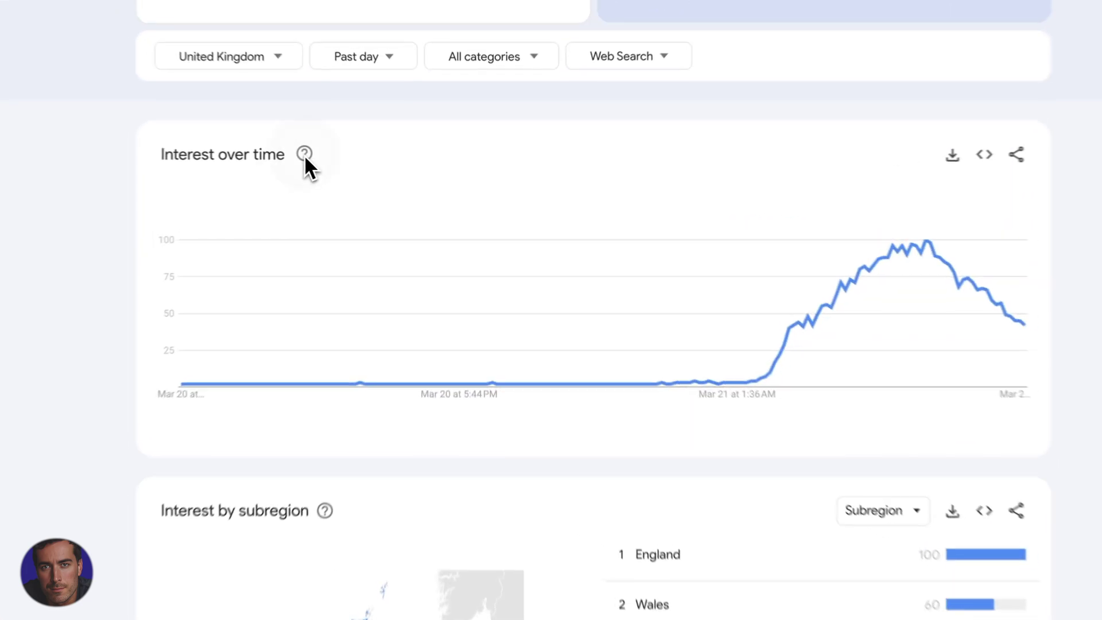
Step: Read the interest-over-time explanation, then inspect the chart peak of 100 at 6:56 AM, Mar 21
click(391, 164)
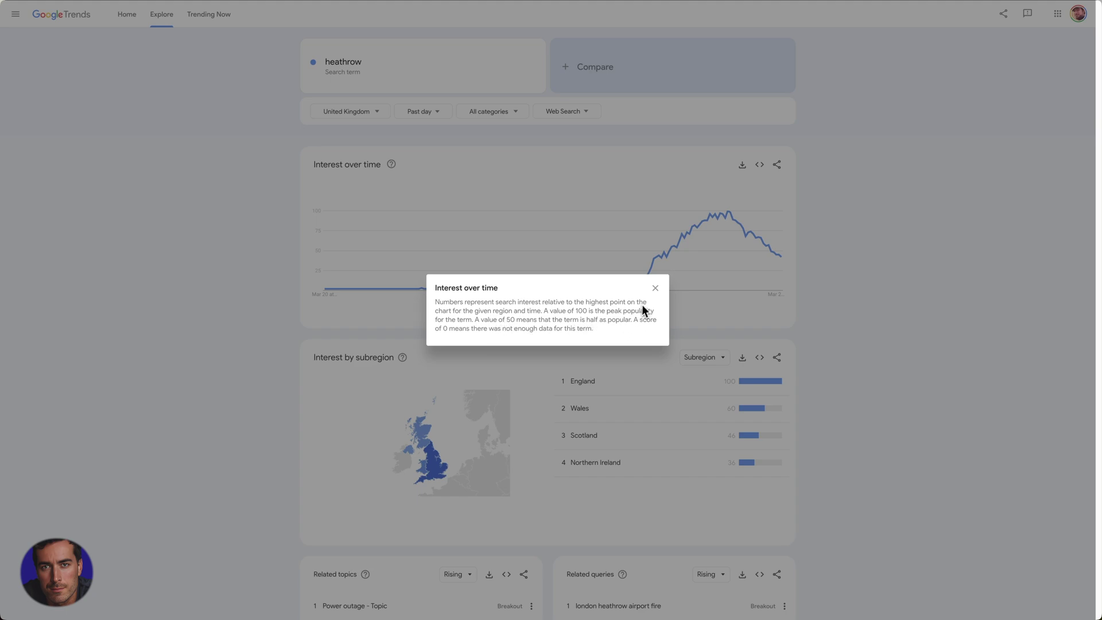
click(655, 288)
mouse_move(675, 235)
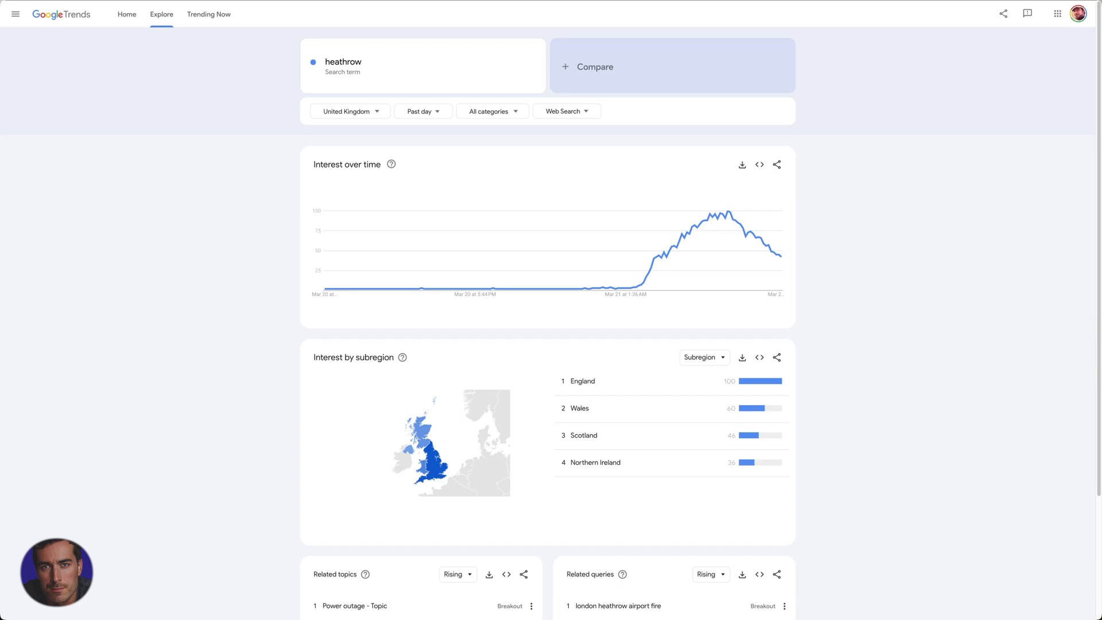
mouse_move(716, 221)
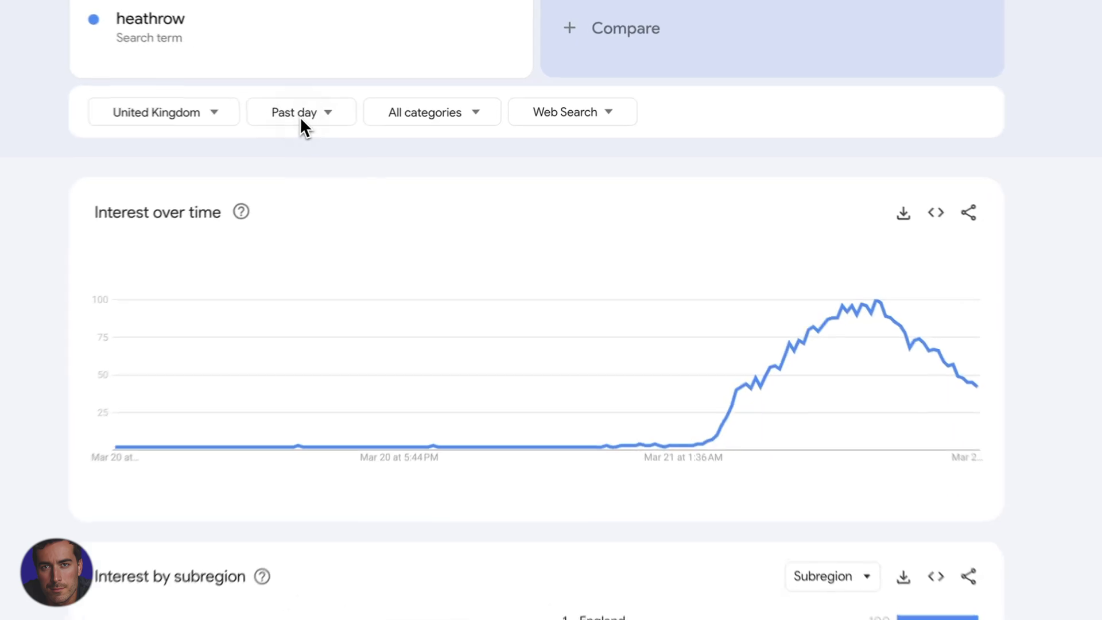
Step: Switch the heathrow chart to Past 12 months and scroll through related topics and queries
click(419, 113)
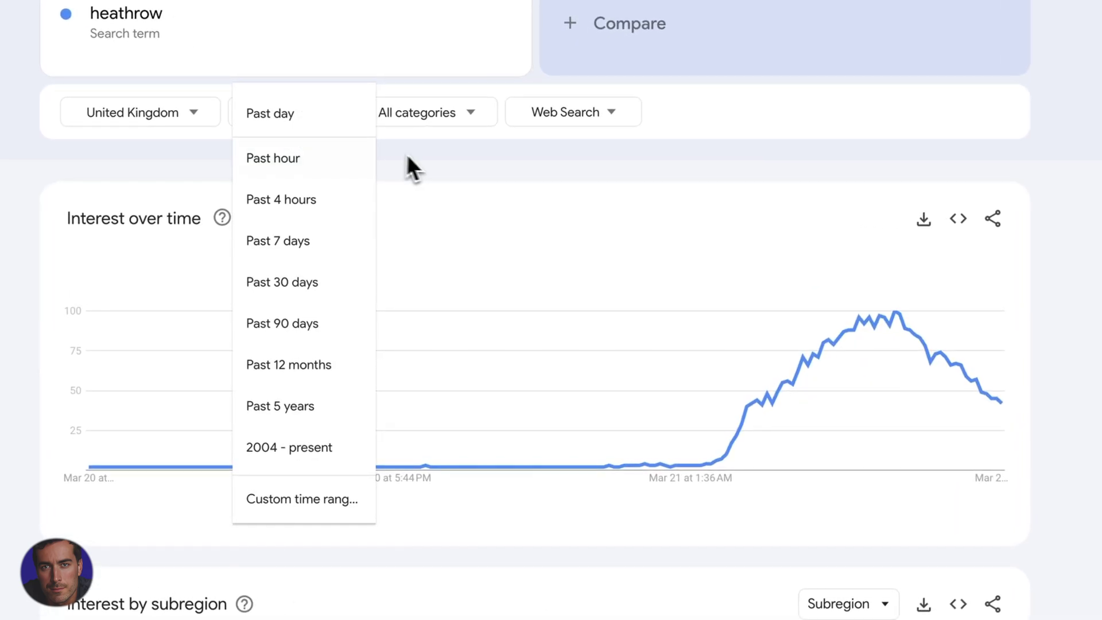
click(321, 366)
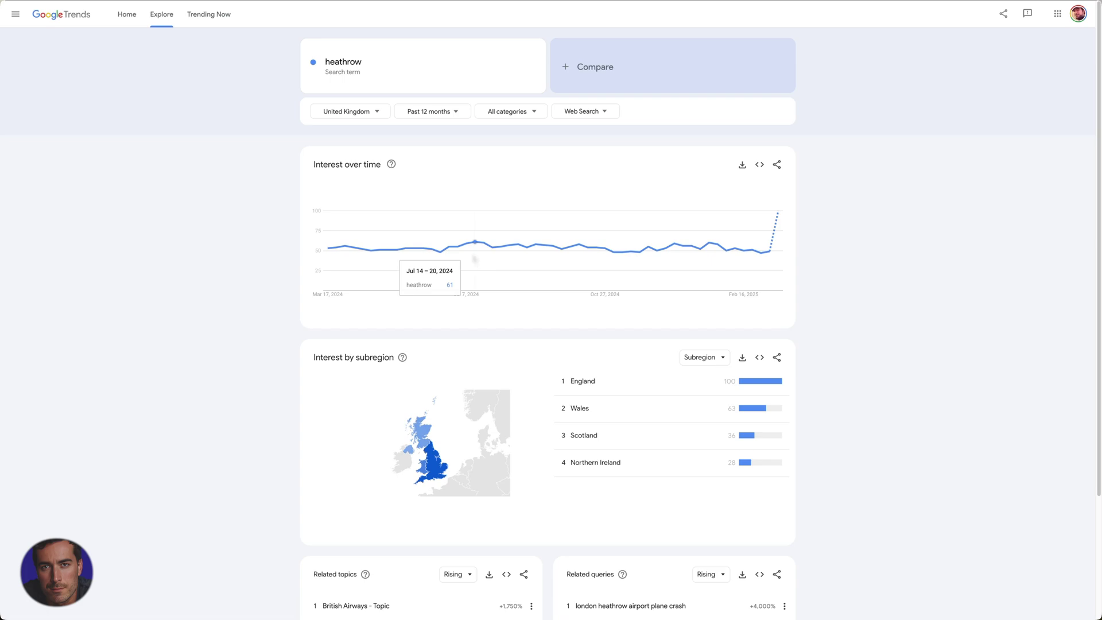
scroll(941, 299, down, 3)
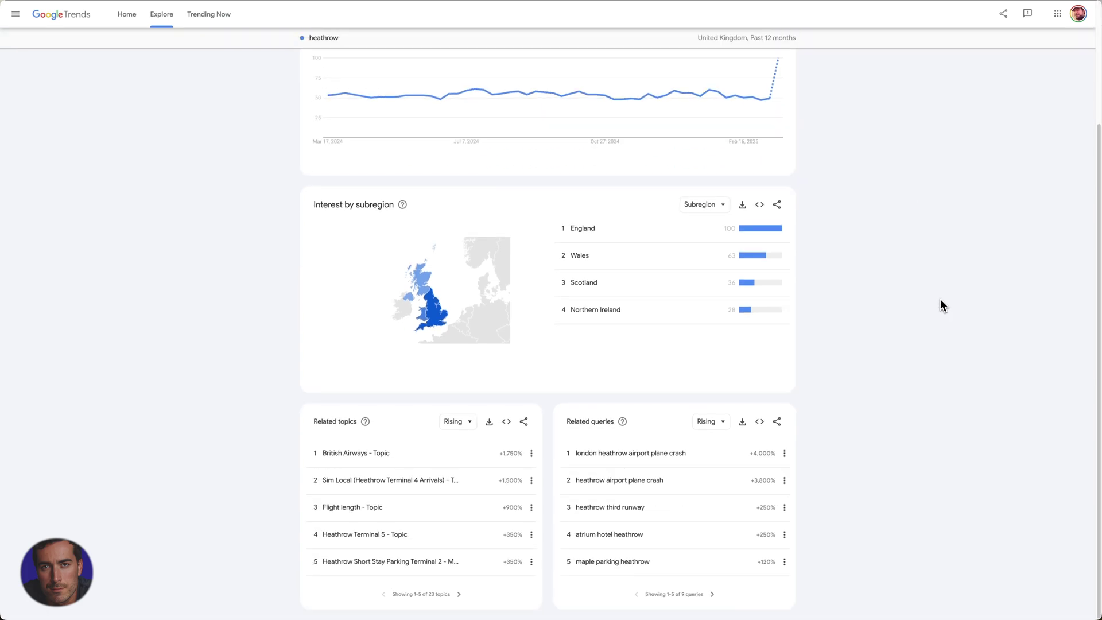
scroll(932, 271, up, 1)
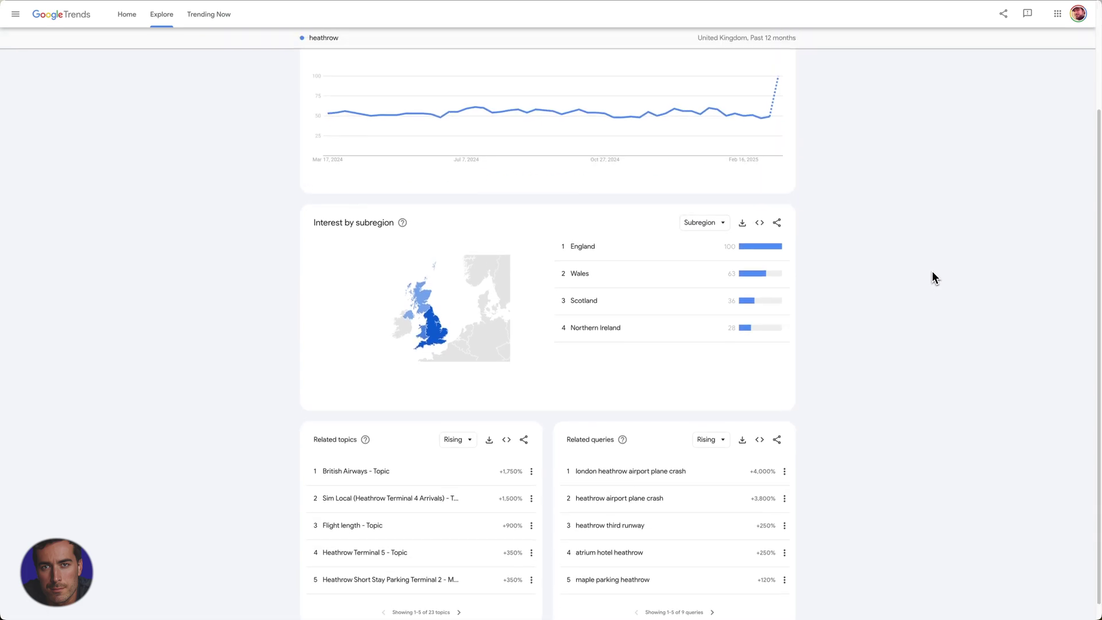
scroll(932, 274, up, 2)
scroll(933, 274, down, 3)
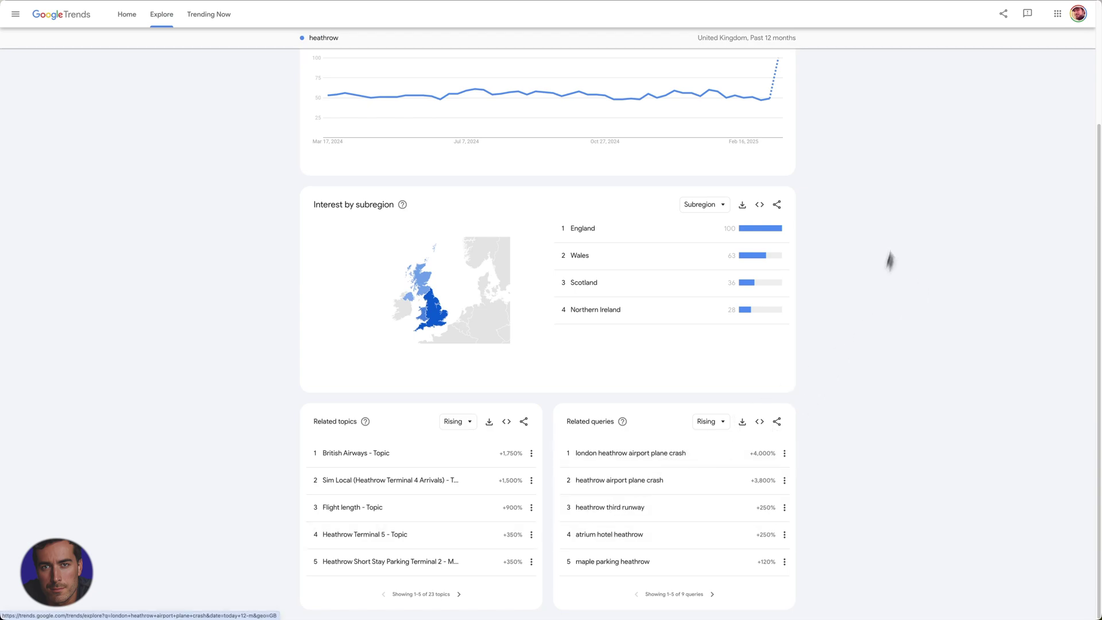
scroll(881, 204, up, 3)
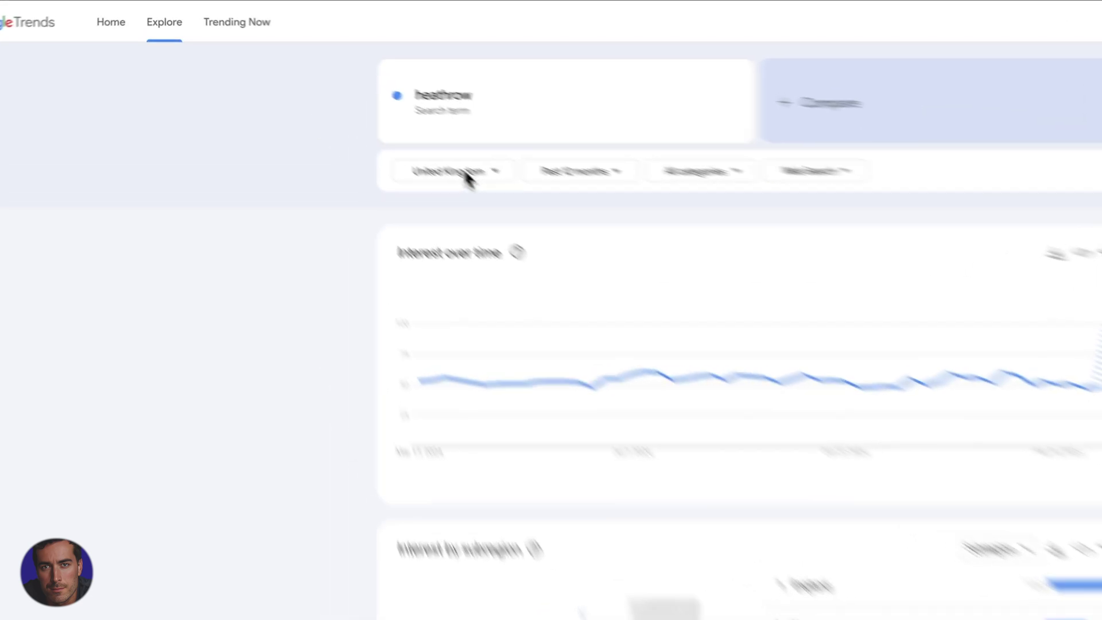
click(466, 180)
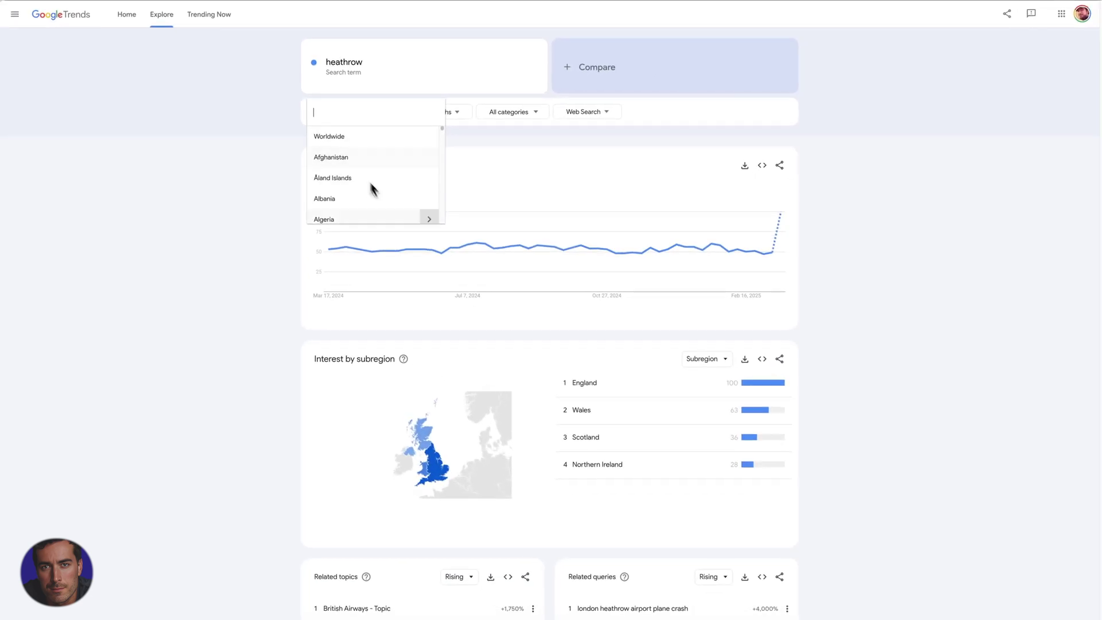
scroll(379, 201, down, 5)
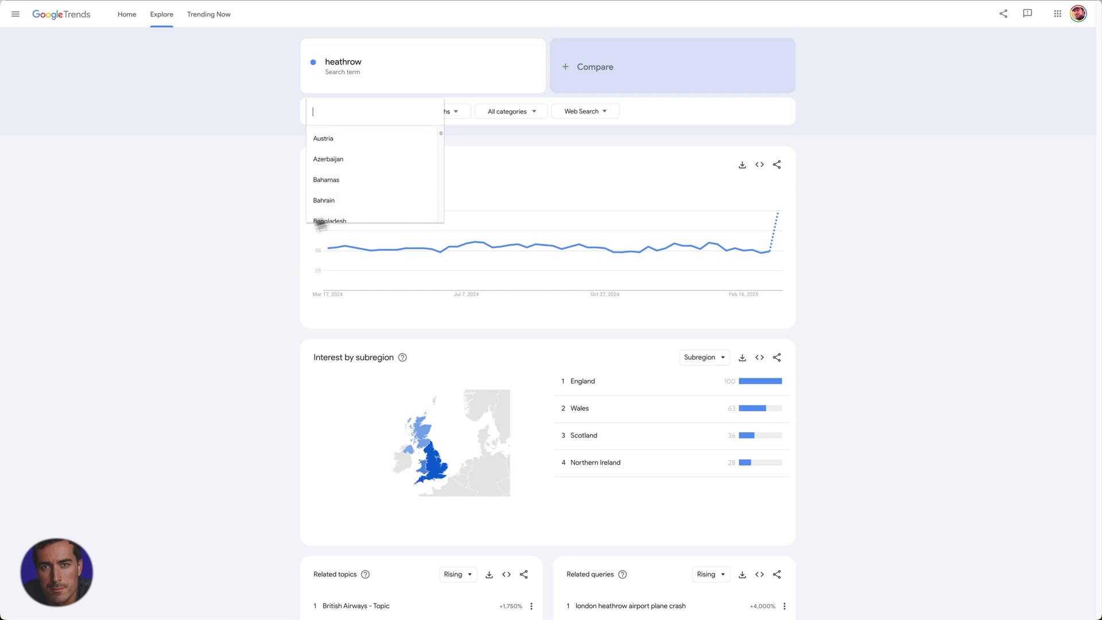
click(240, 220)
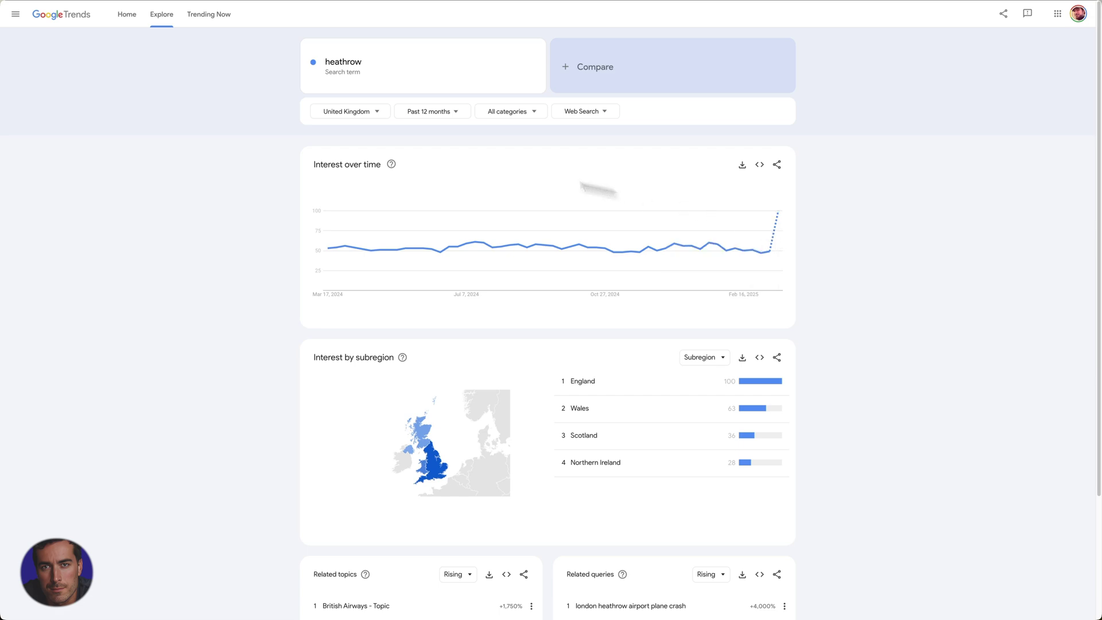
mouse_move(264, 3)
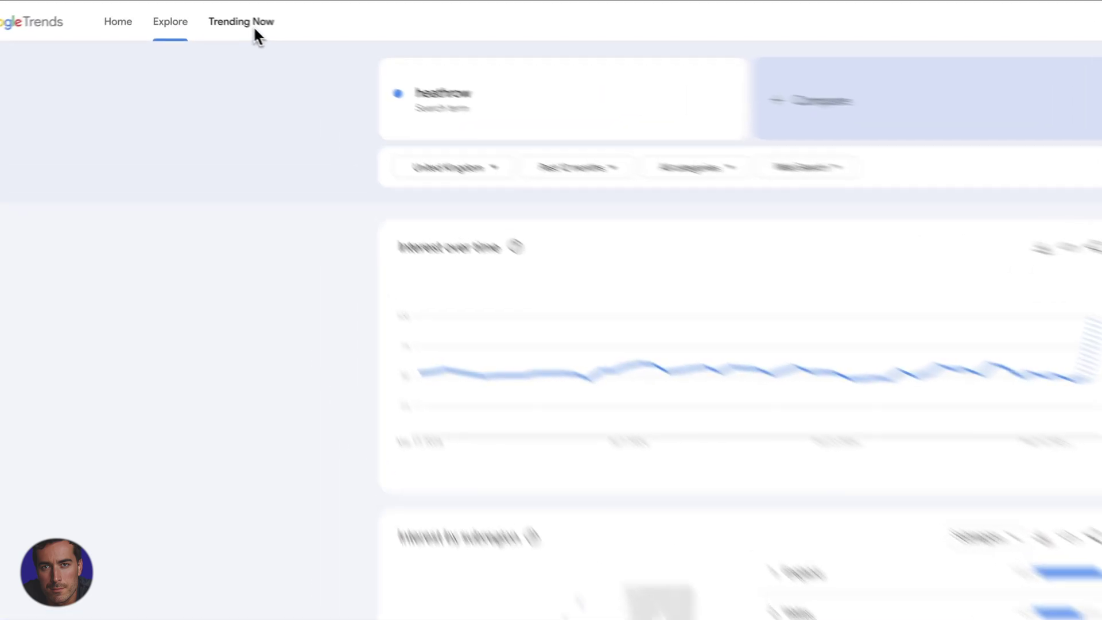
Step: Open Trending Now for the United Kingdom over the past 24 hours, led by heathrow at 500K+
click(254, 24)
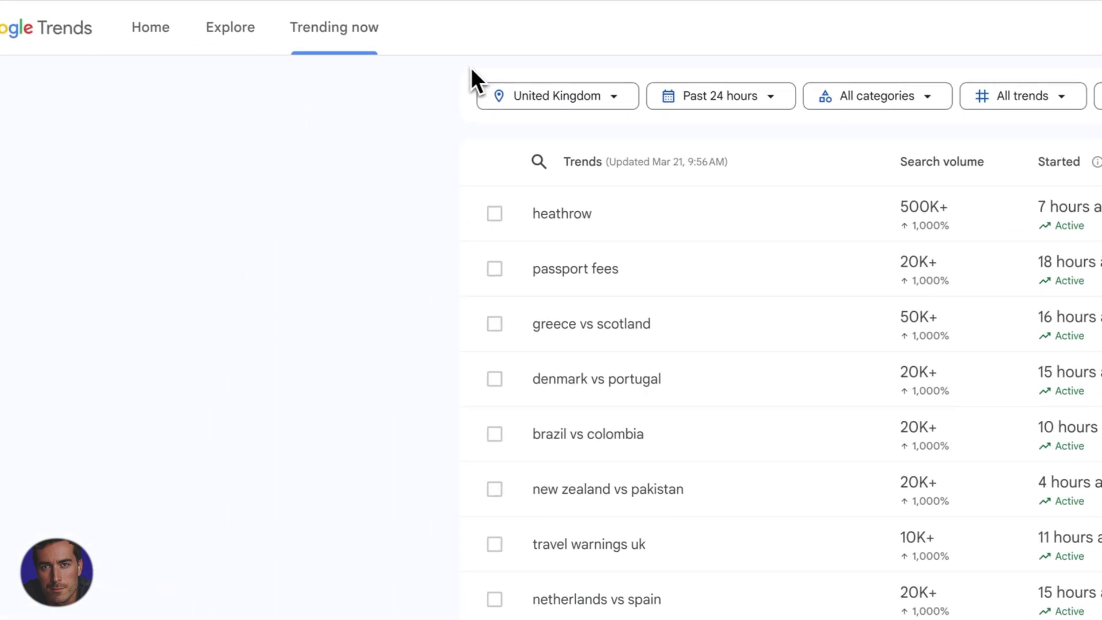
click(590, 95)
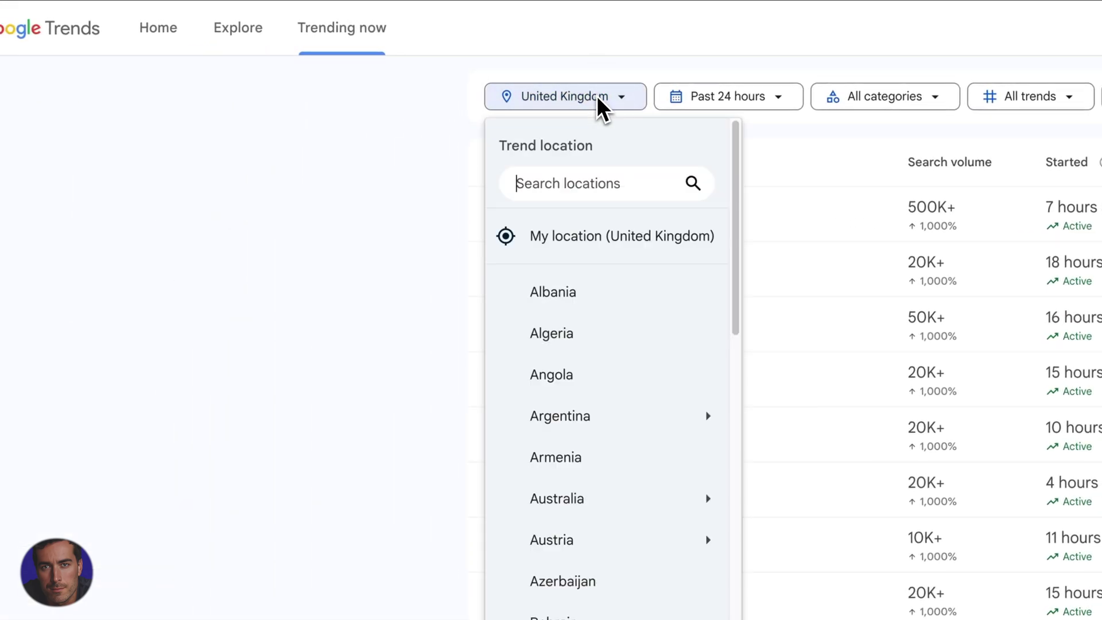
click(319, 171)
click(730, 99)
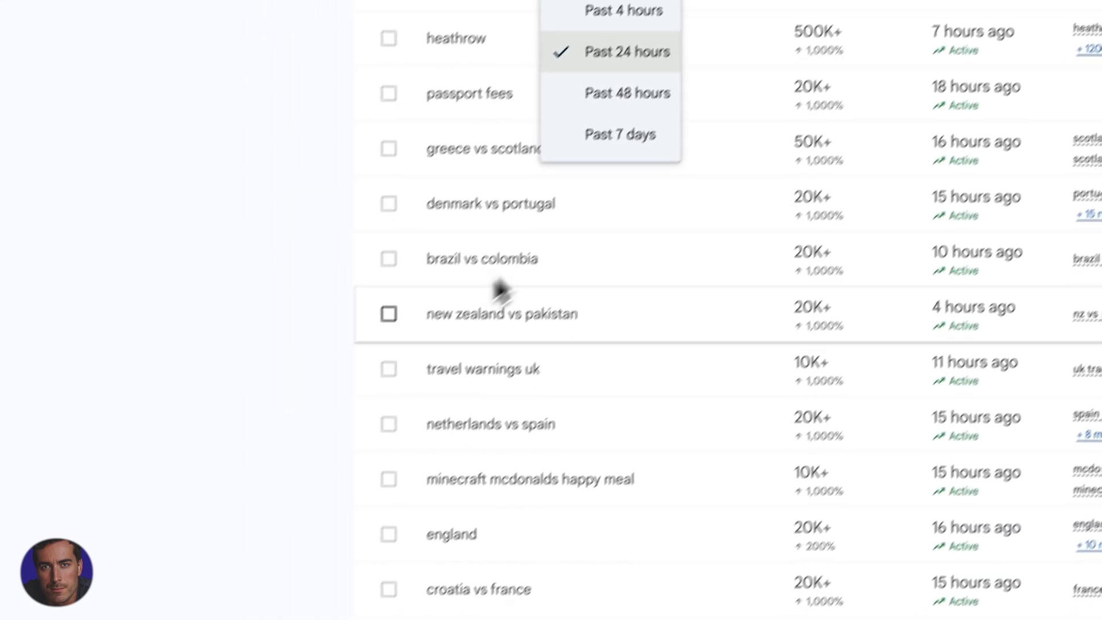
scroll(501, 290, down, 5)
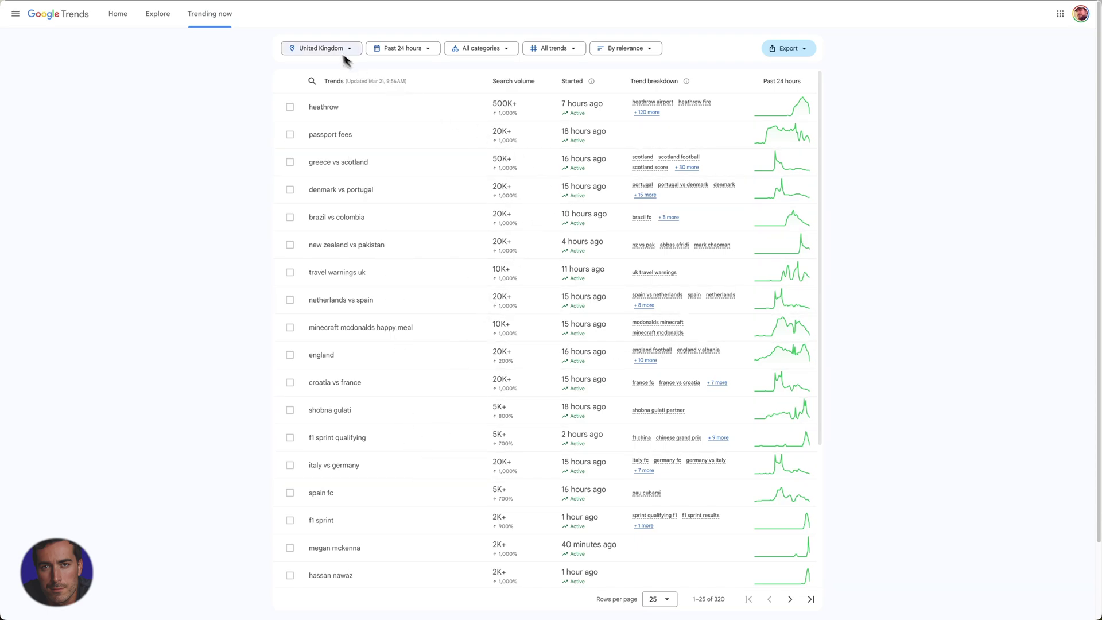
Step: Switch trending searches to the United States, then view the trend status and category filters
click(489, 89)
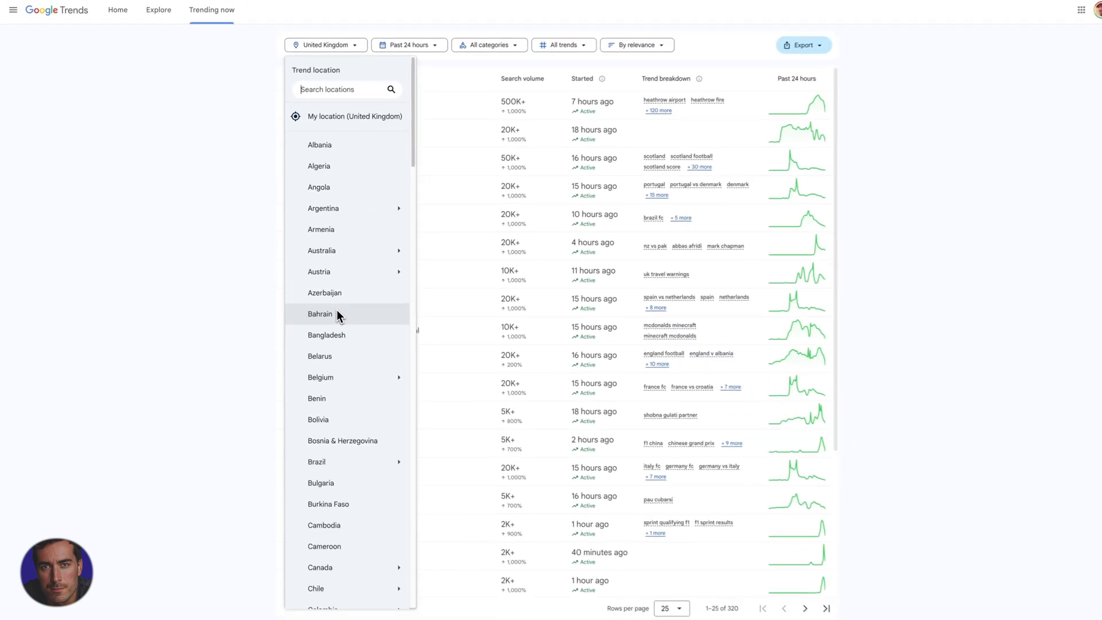
text(unit)
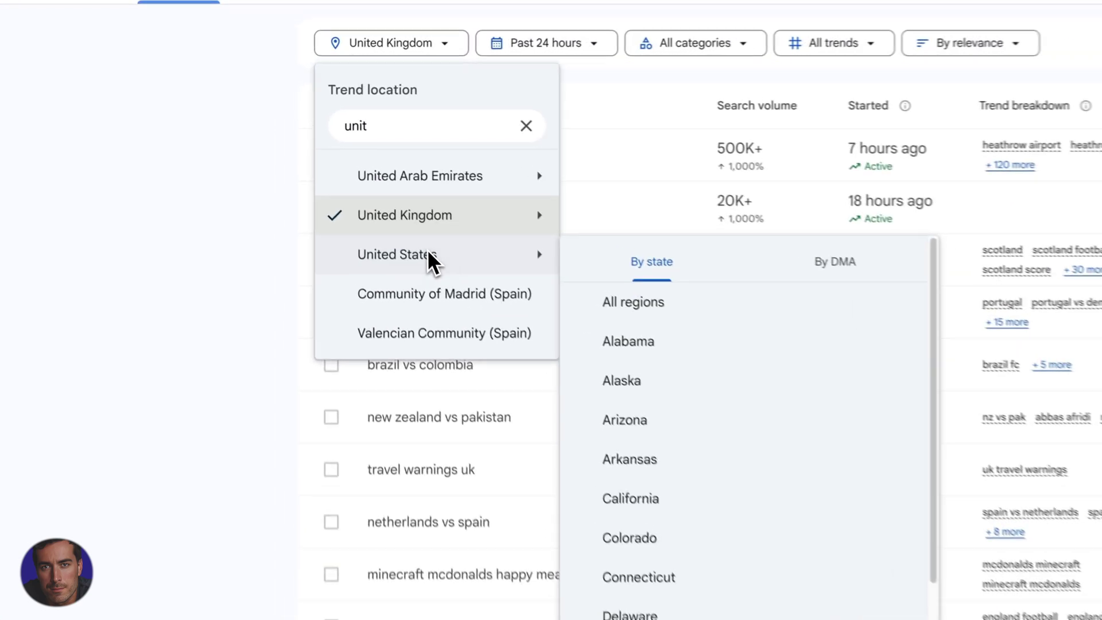
click(342, 162)
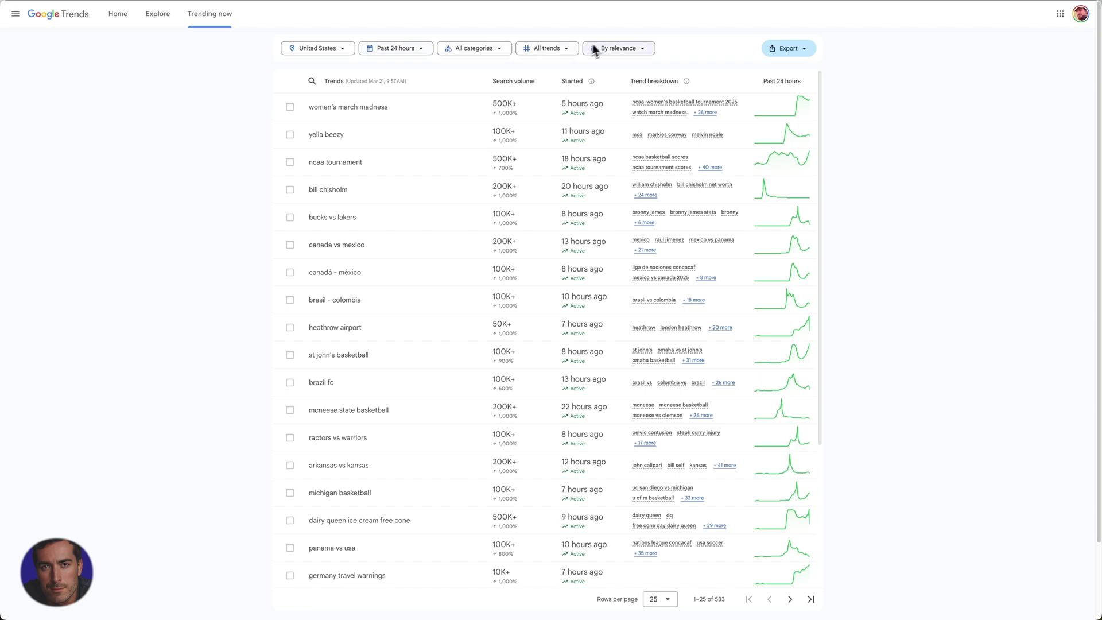
click(561, 49)
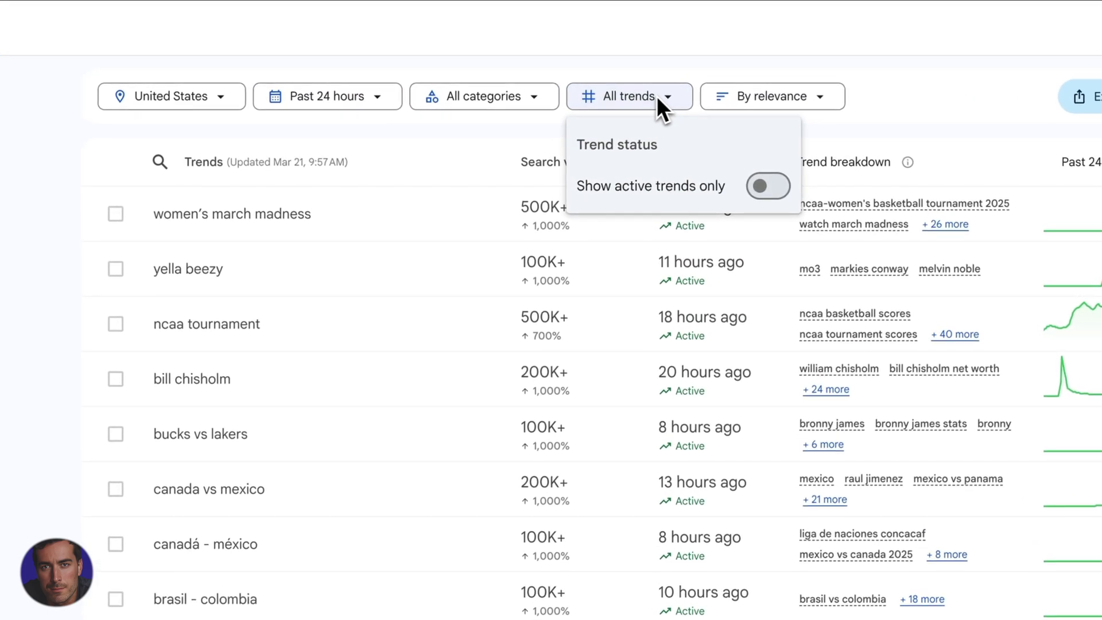
click(463, 99)
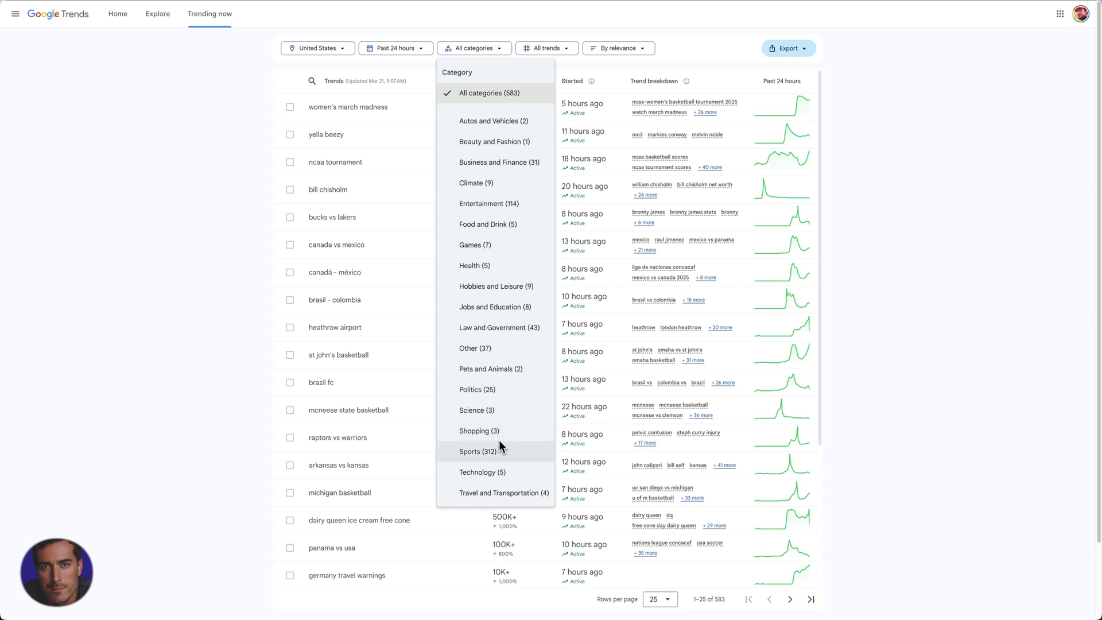
Step: Filter the US trending list to the Climate category, leaving 9 weather trends
scroll(484, 474, down, 1)
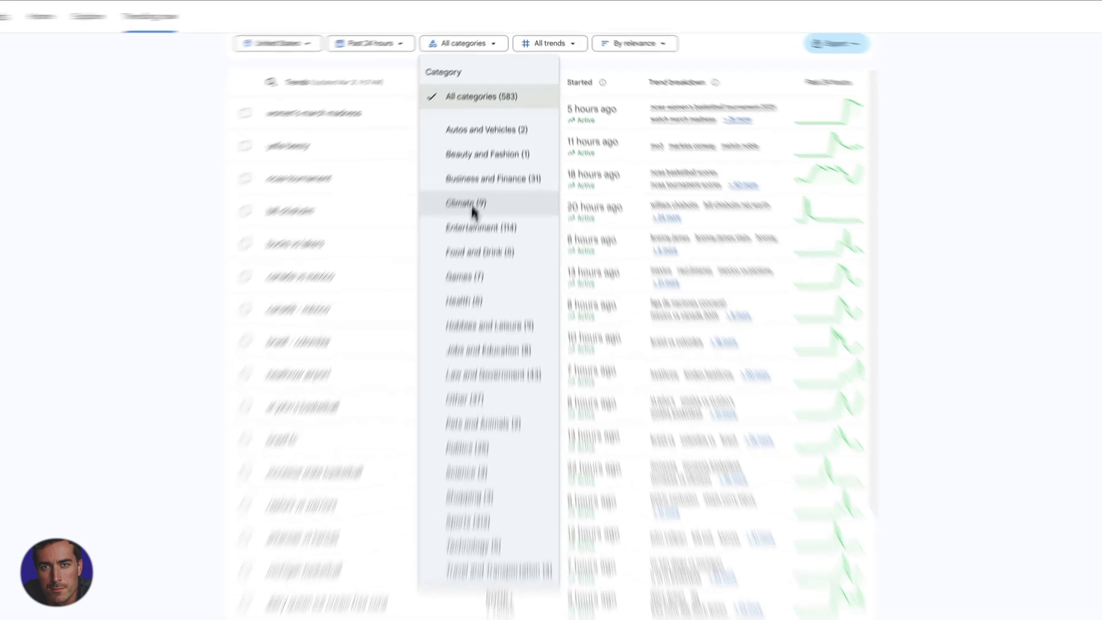
click(477, 171)
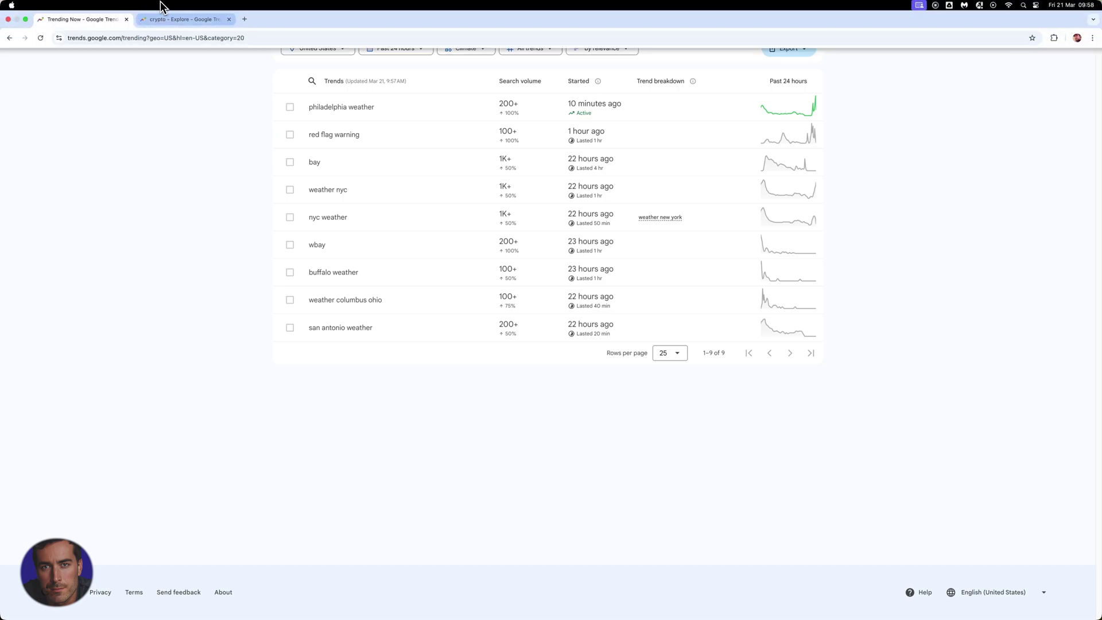
Step: Set the UK crypto chart, with all categories, to Past 5 years
click(183, 19)
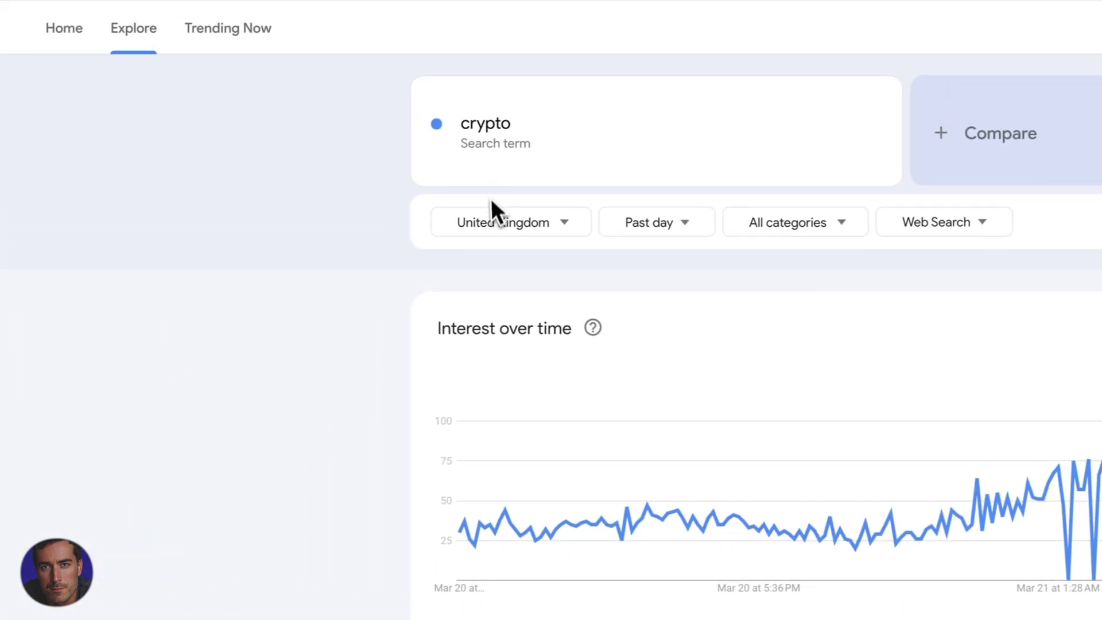
click(494, 221)
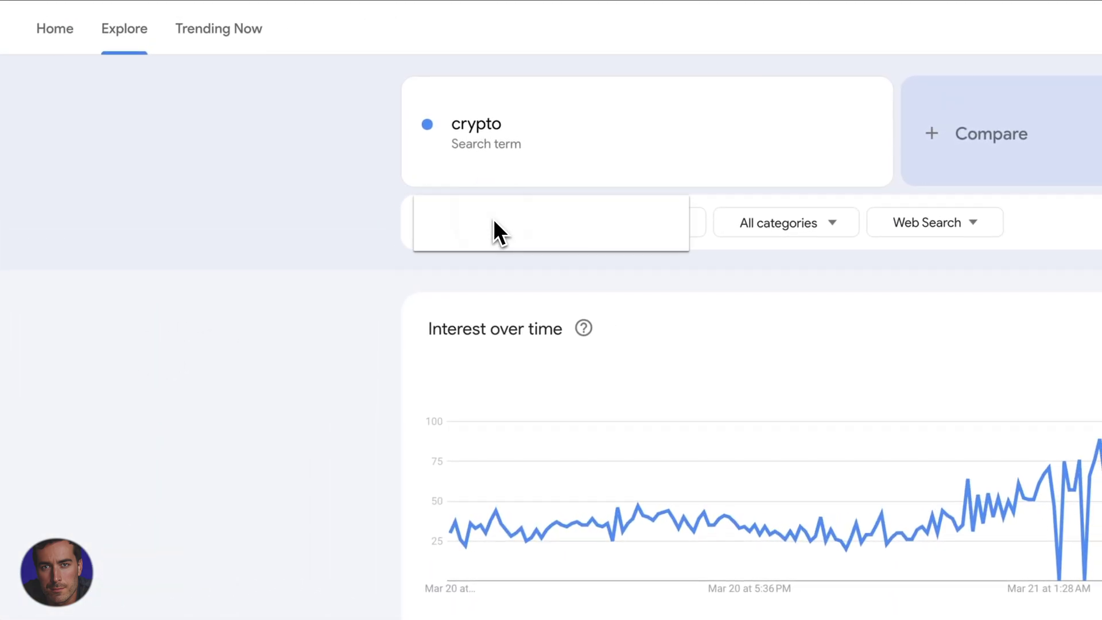
click(174, 377)
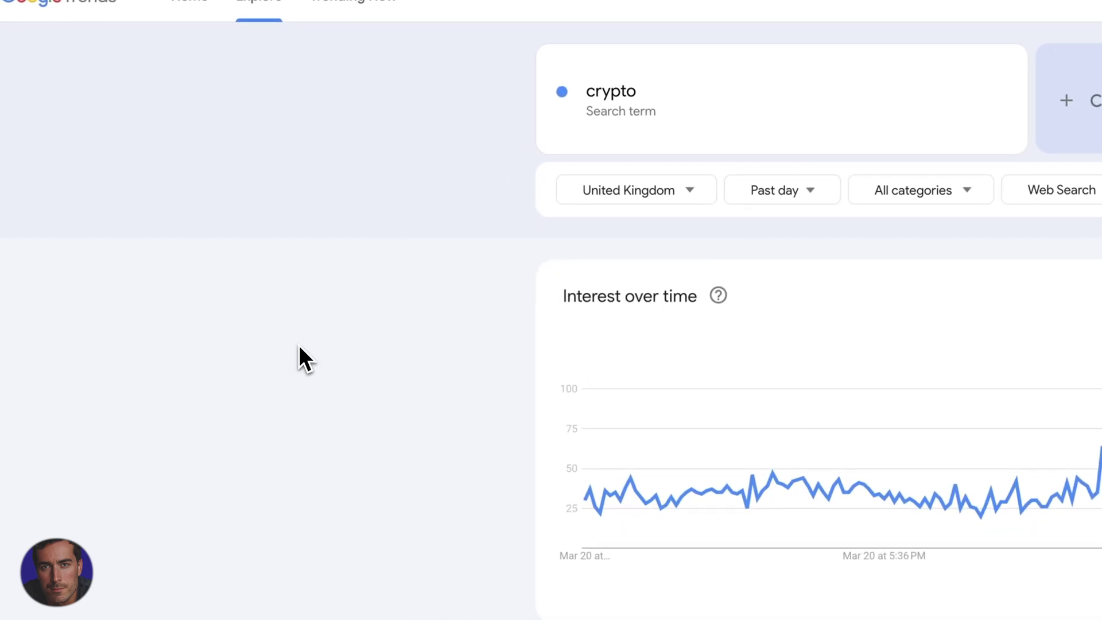
click(889, 193)
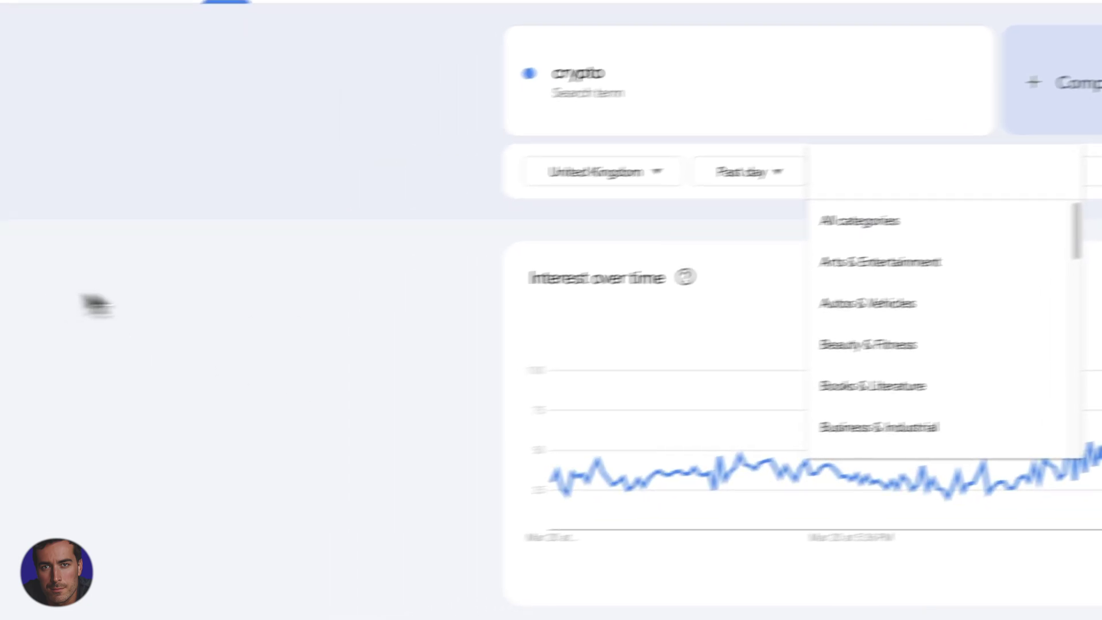
click(198, 418)
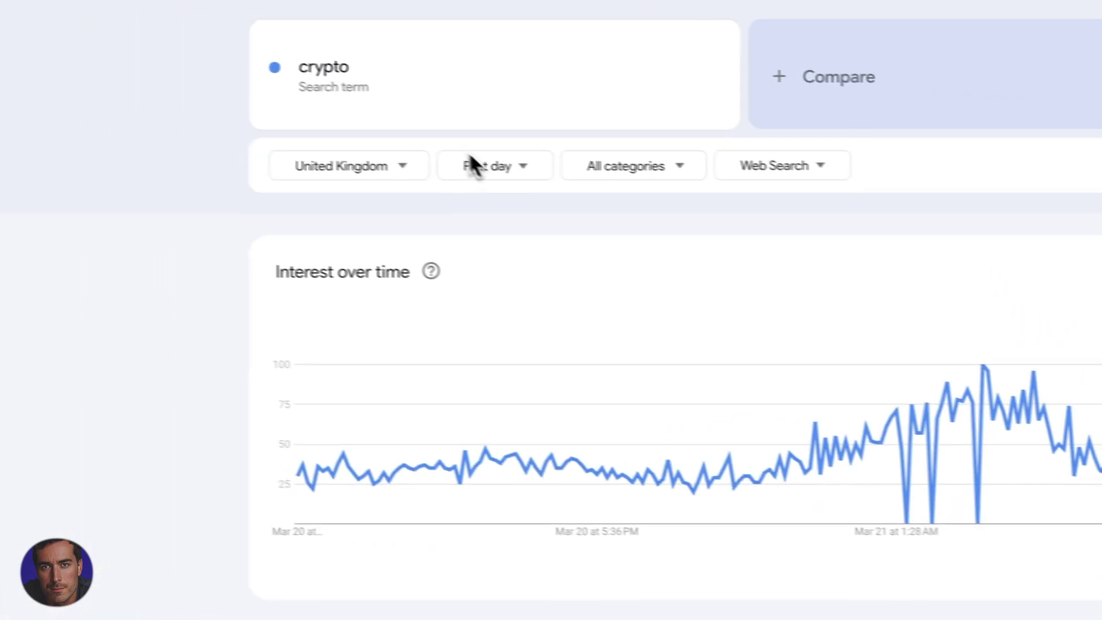
click(187, 120)
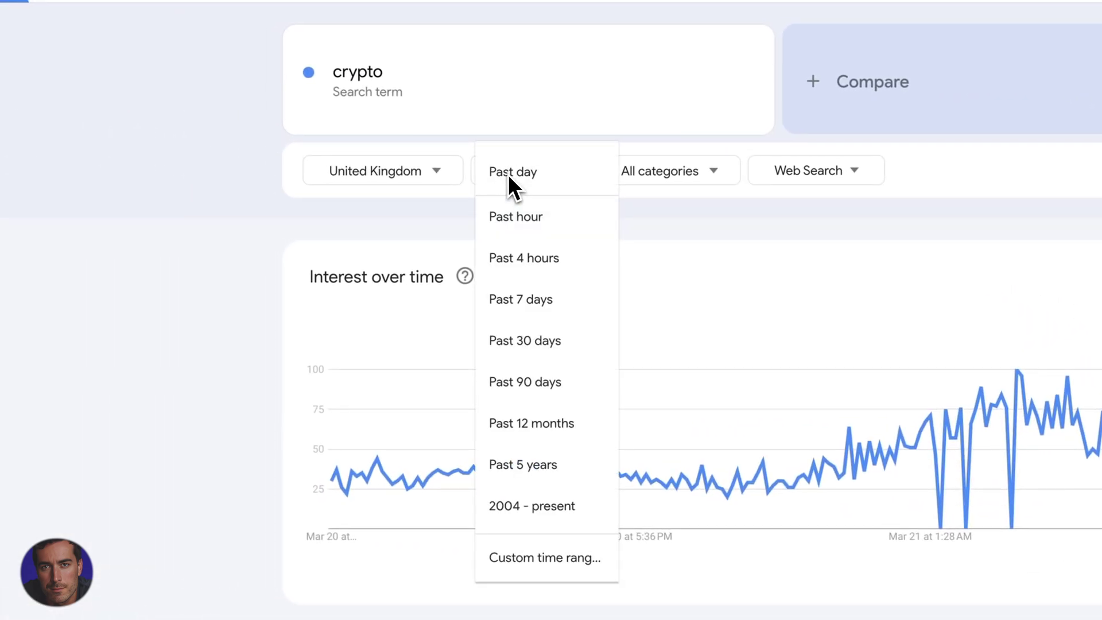
click(559, 473)
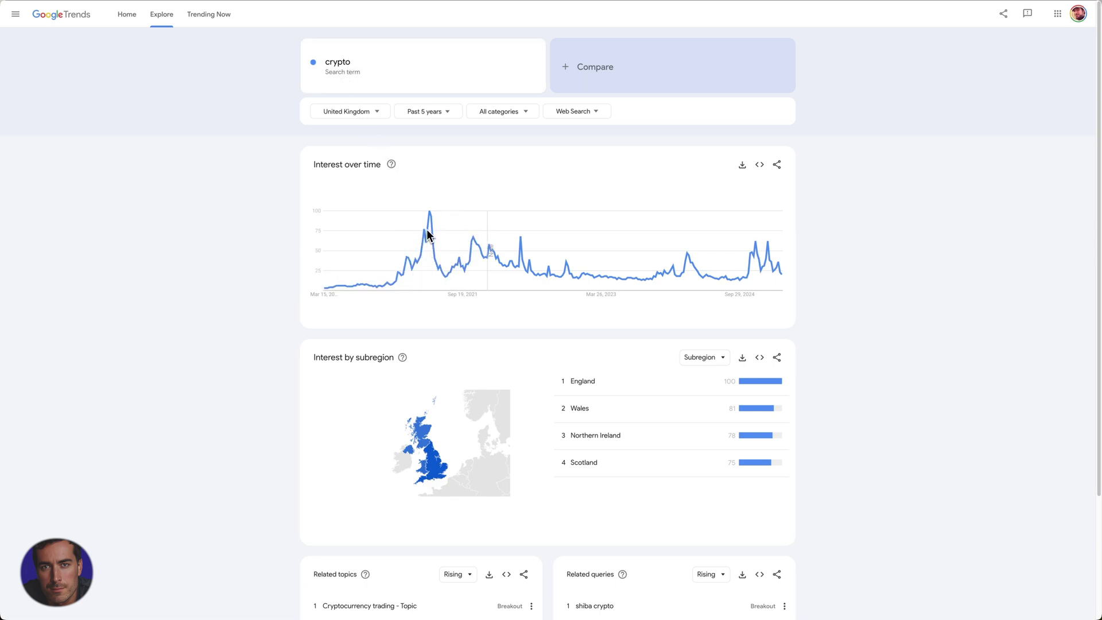
Step: Return to the Climate trending list, then start a fresh Explore page
mouse_move(430, 217)
click(126, 24)
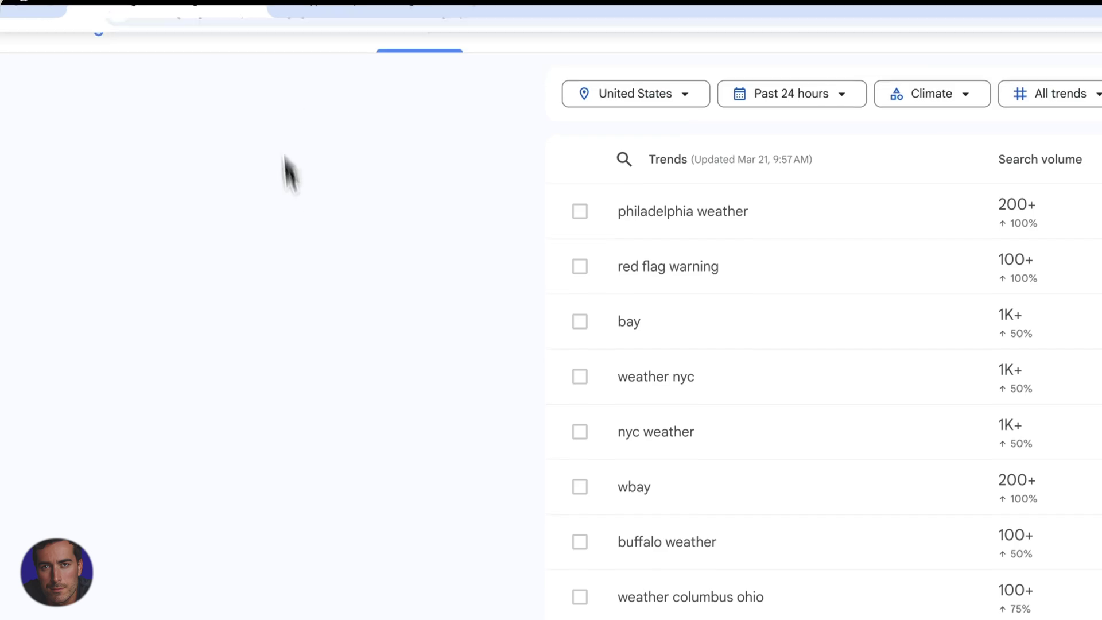
click(310, 30)
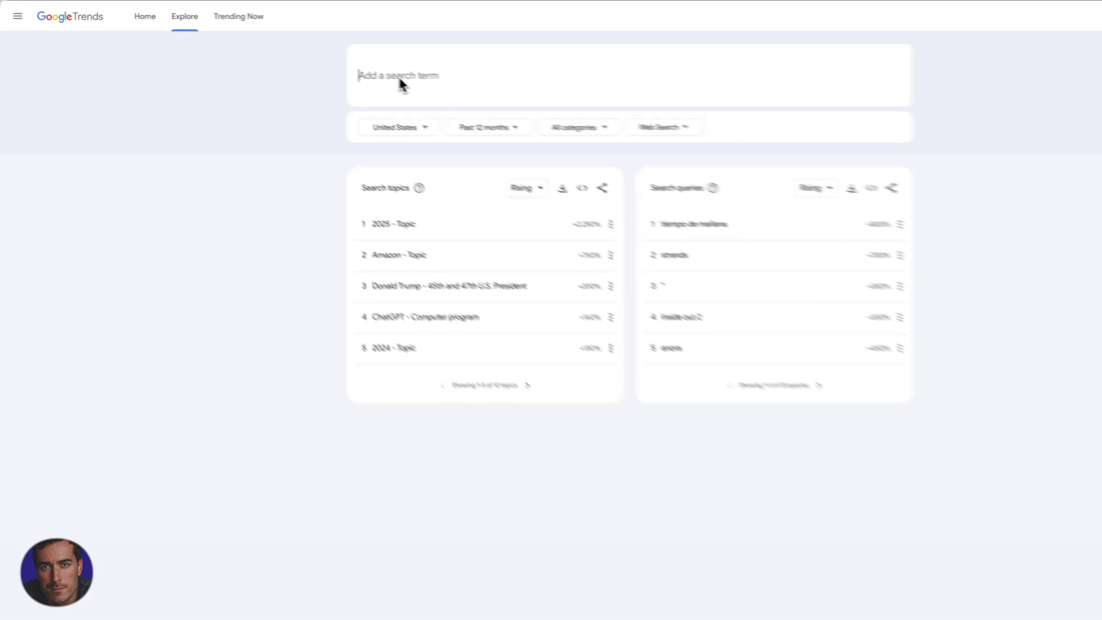
Step: Search 'ai coding' and view its US 12-month interest peaking in late February 2025
text(ai coding)
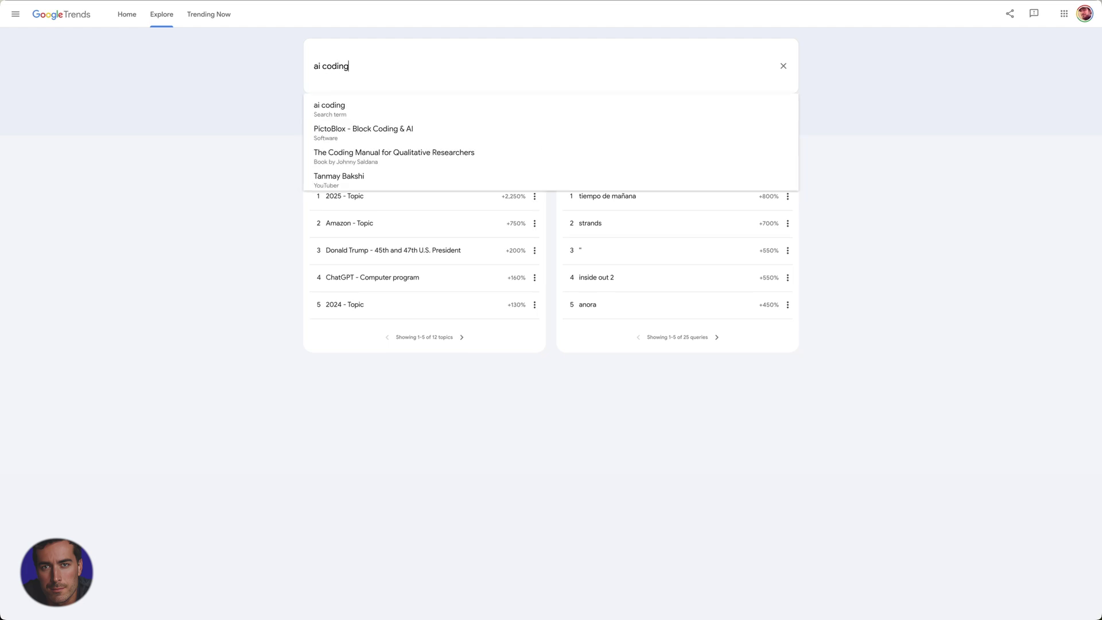
key(Return)
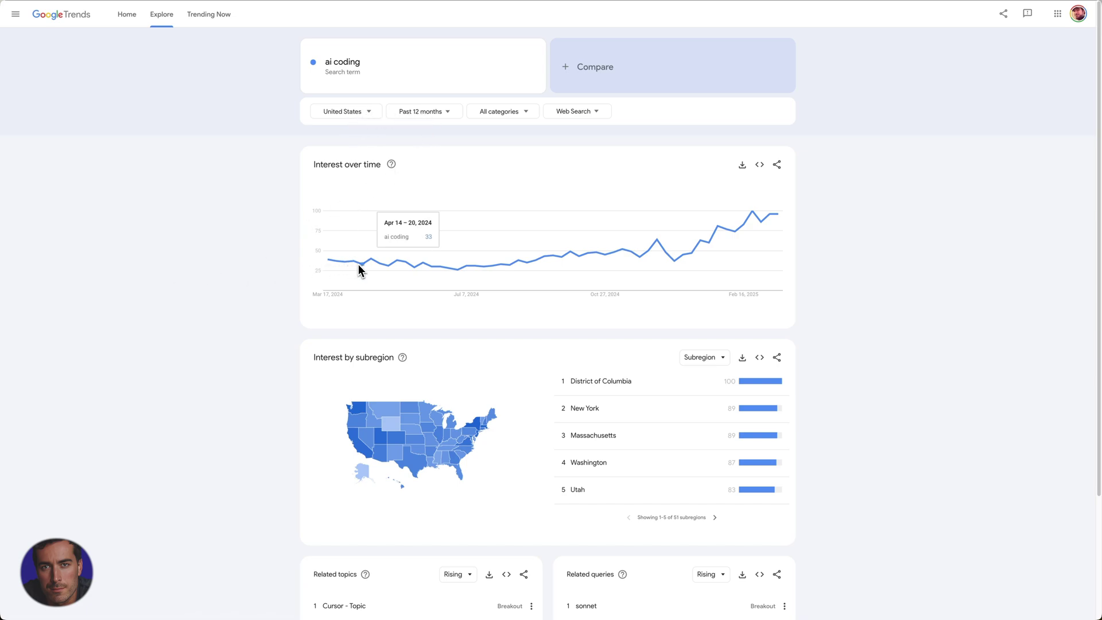
mouse_move(405, 269)
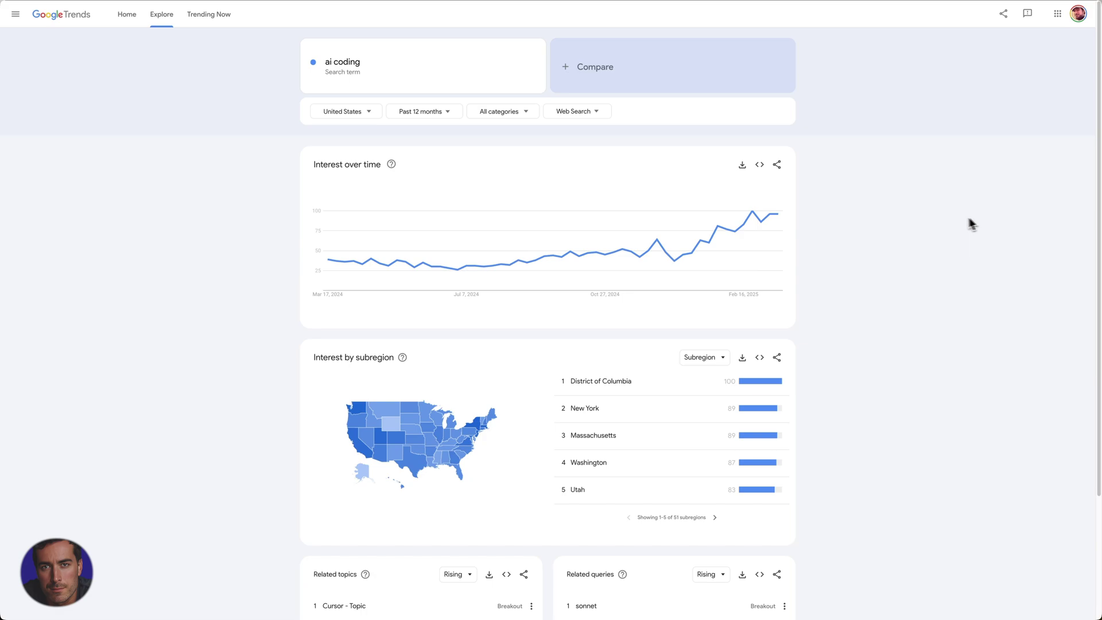
scroll(874, 304, down, 3)
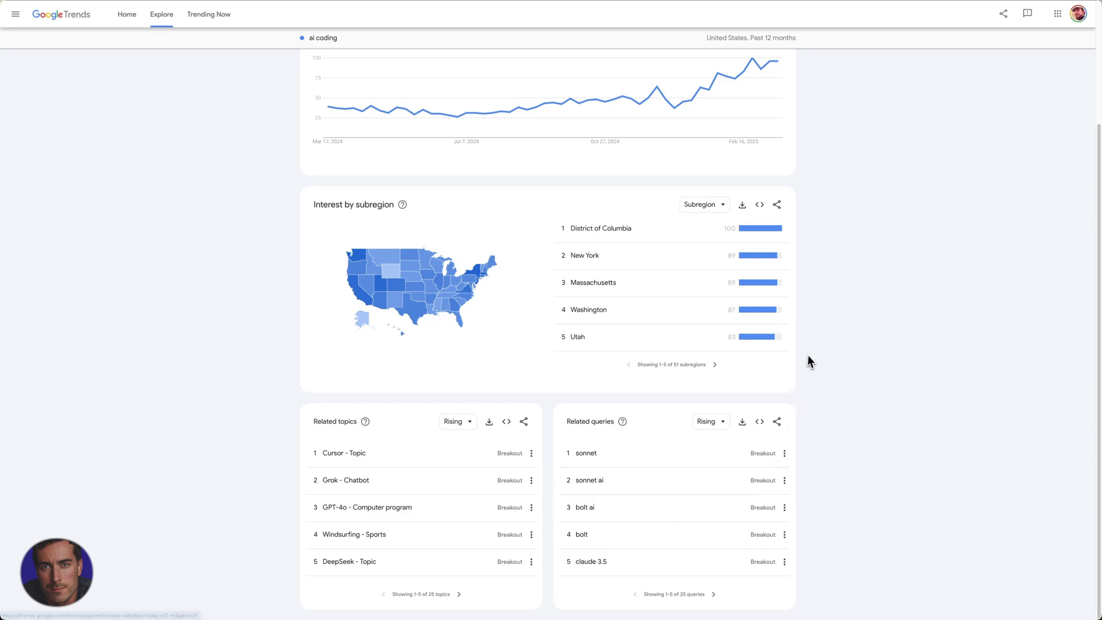
scroll(808, 355, up, 3)
drag(311, 356, 397, 363)
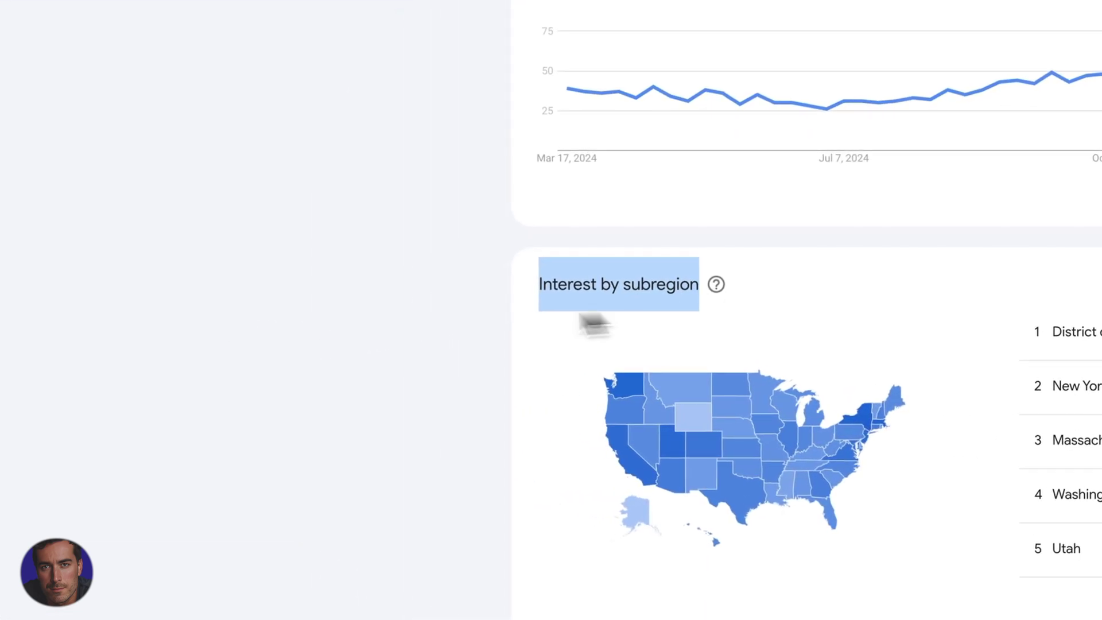
click(410, 317)
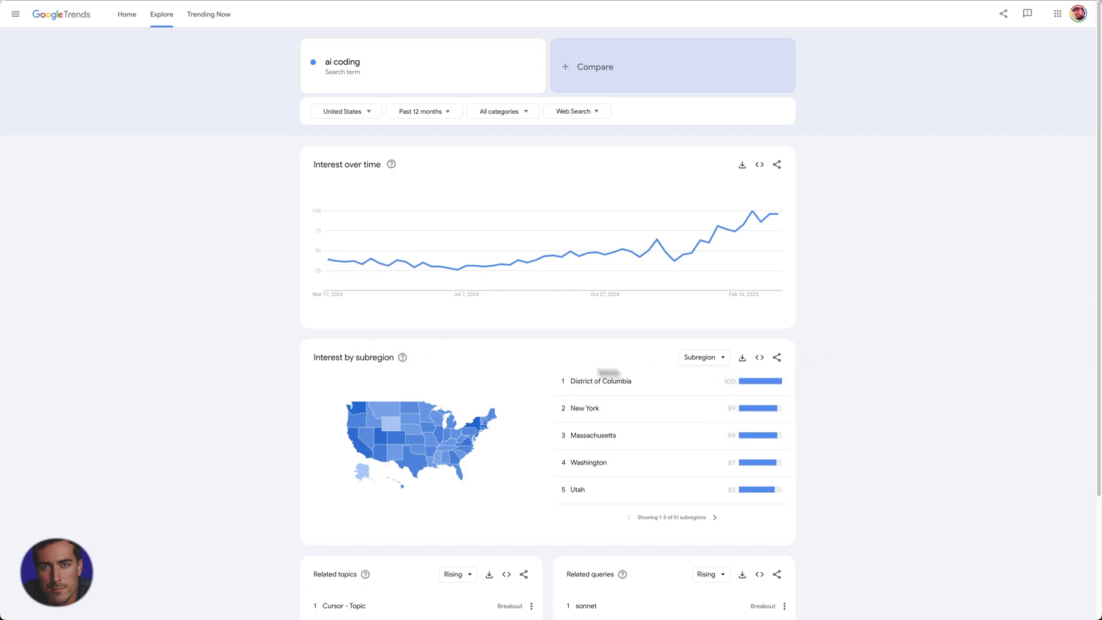
scroll(411, 201, down, 1)
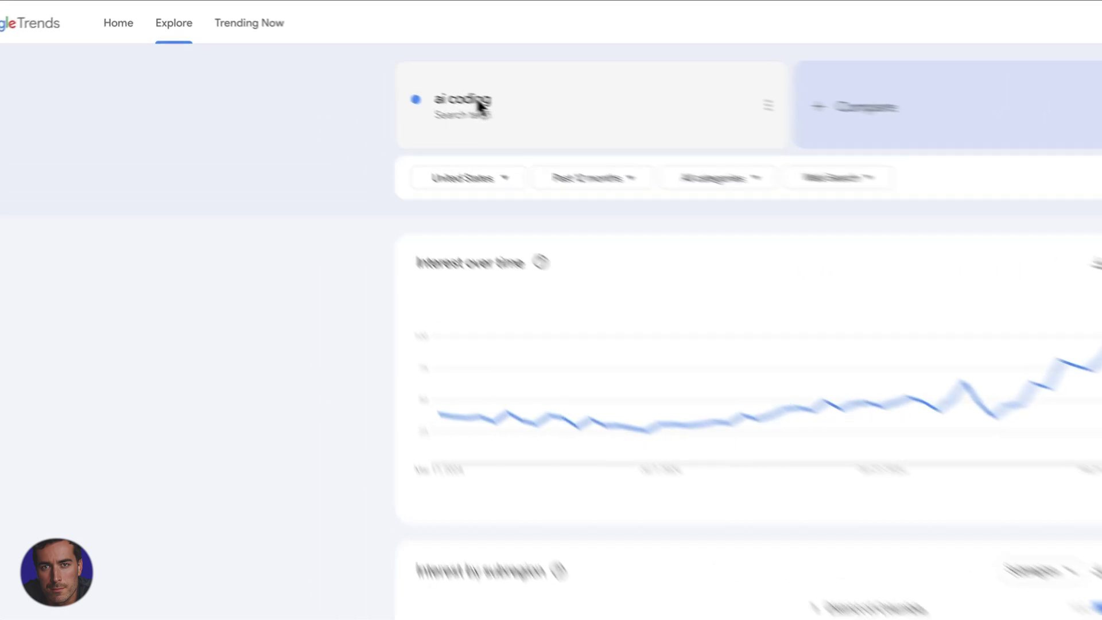
Step: Swap the search term to 'youtube' and set the US chart to Past 5 years
click(481, 105)
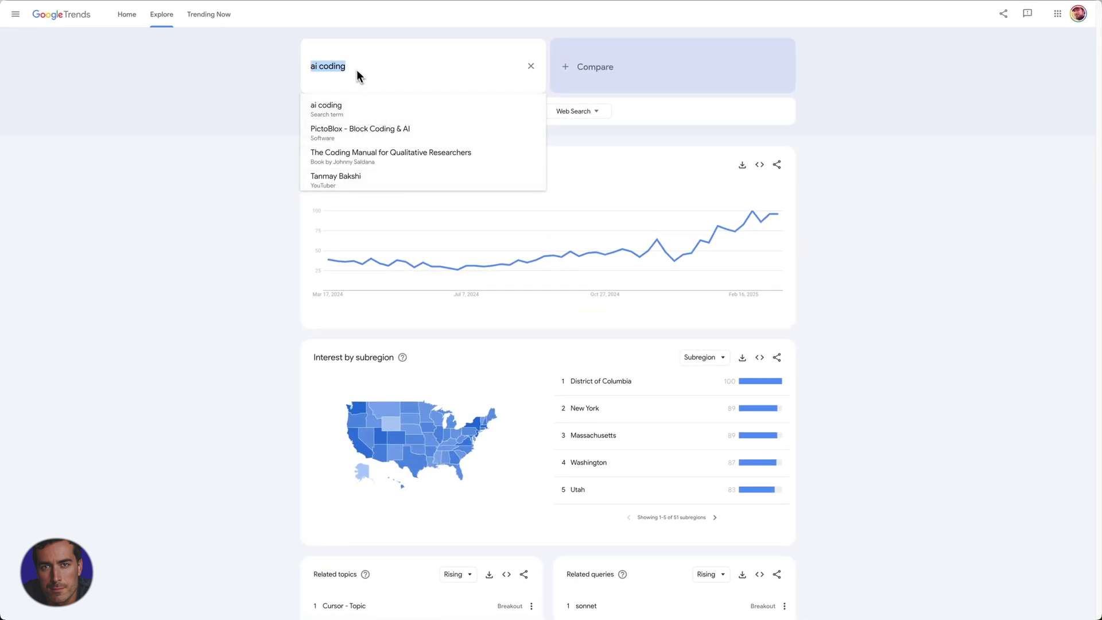
text(youtube)
key(Return)
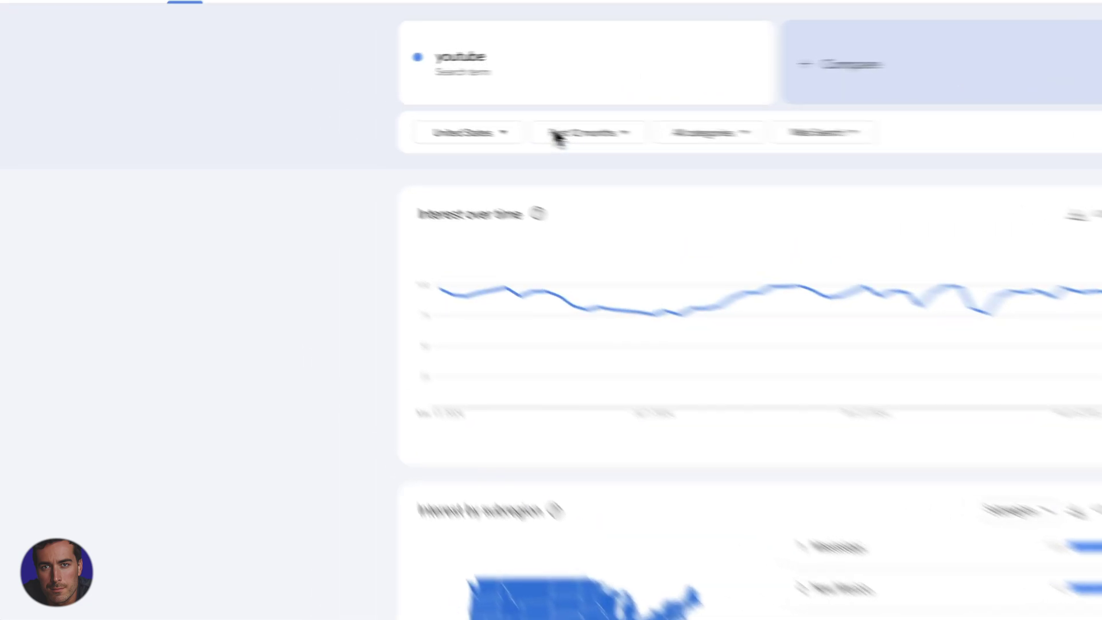
click(414, 111)
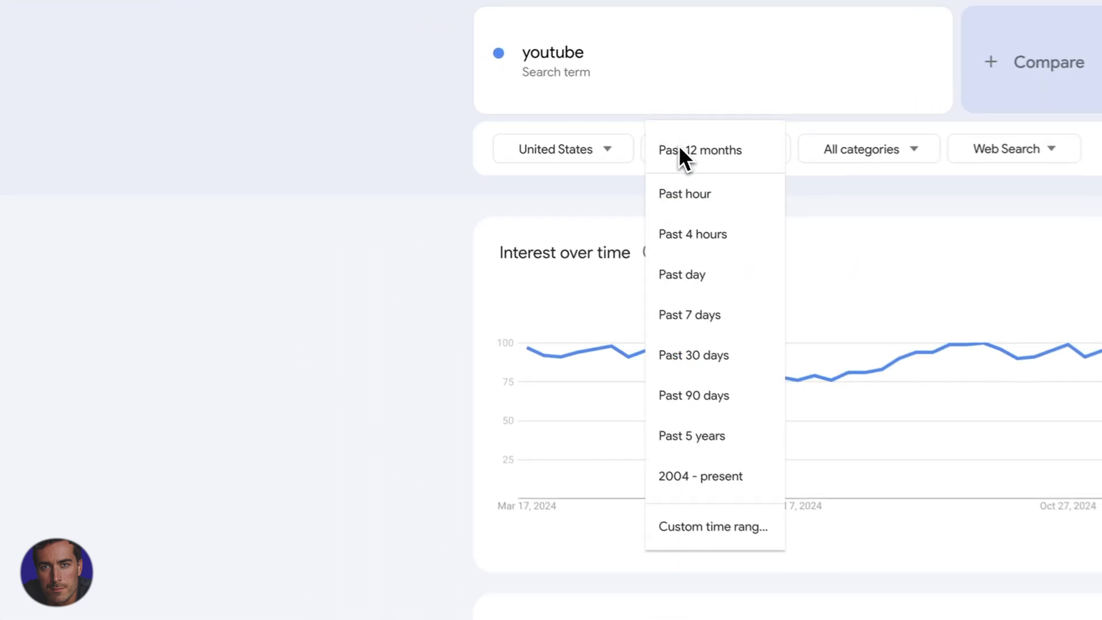
click(732, 452)
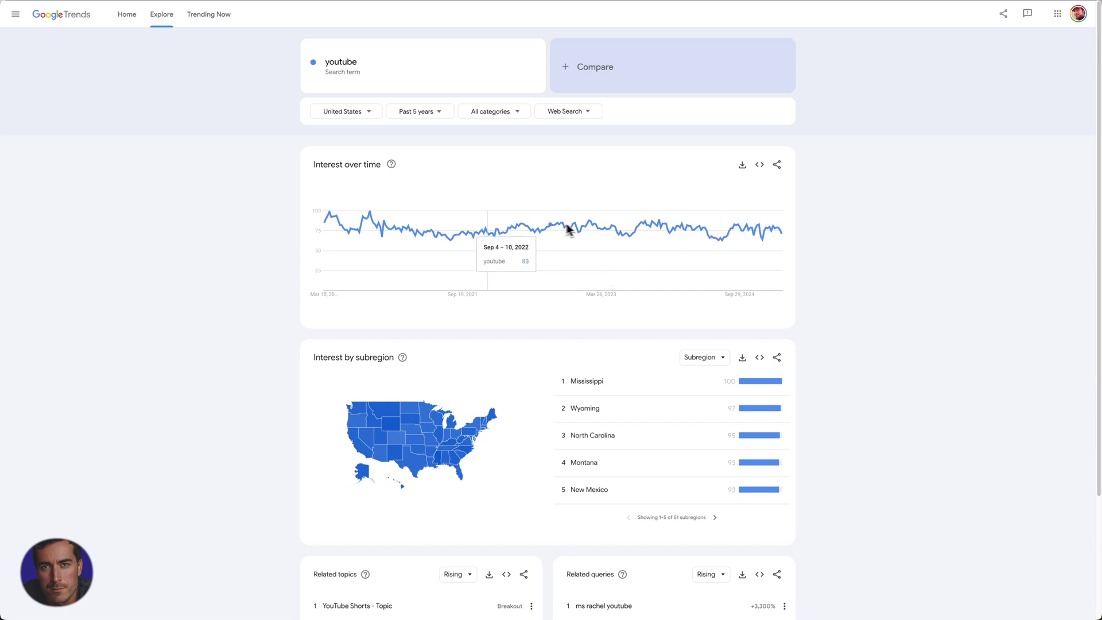
scroll(373, 384, down, 3)
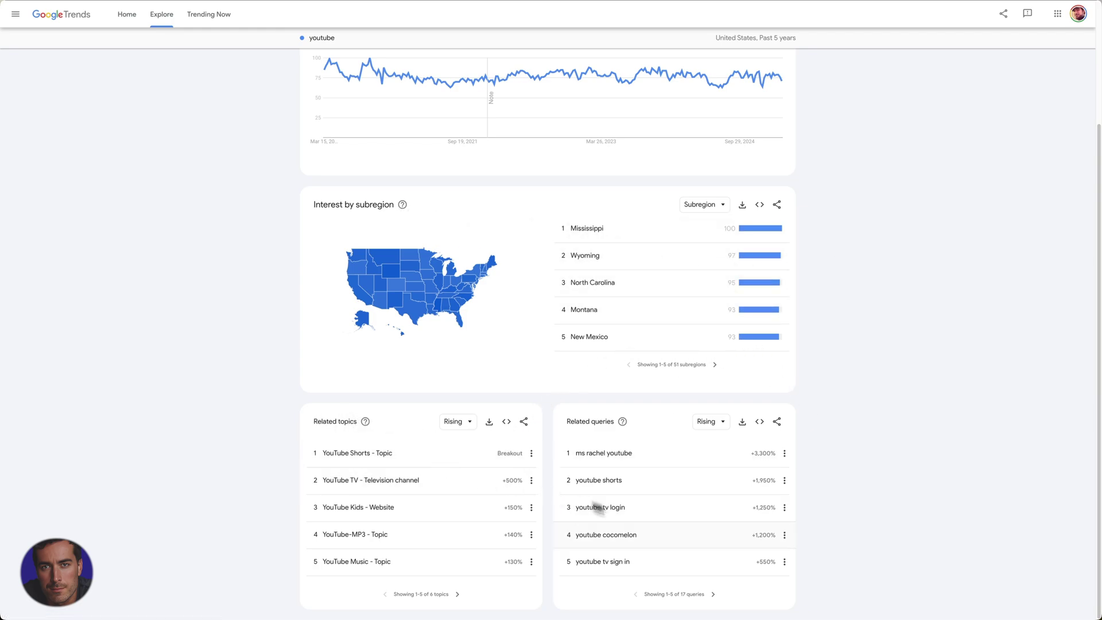
click(457, 594)
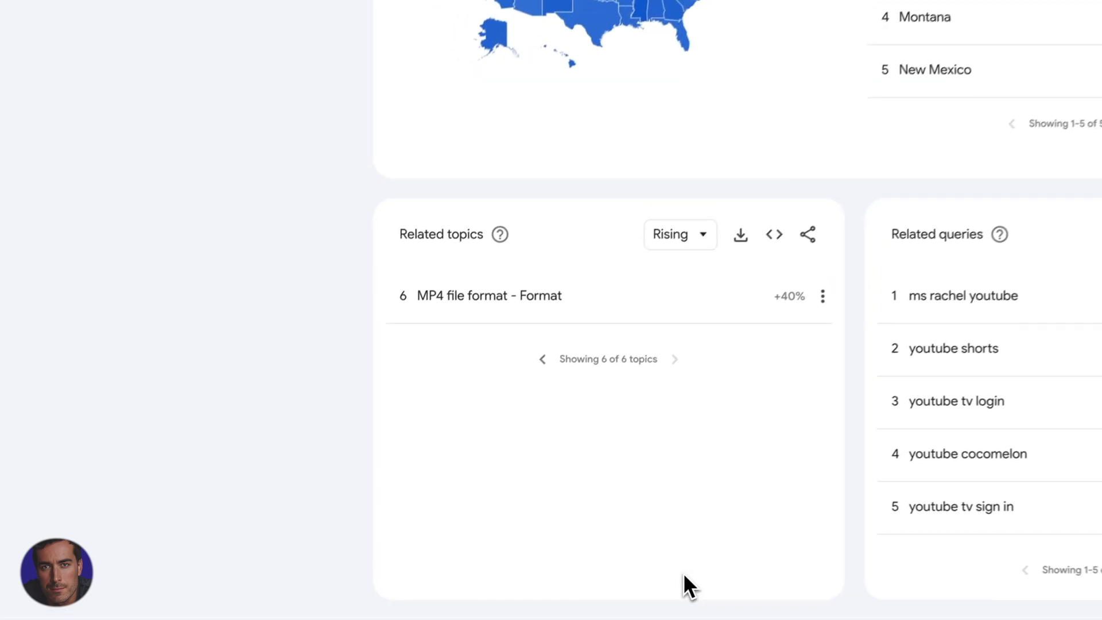
click(551, 351)
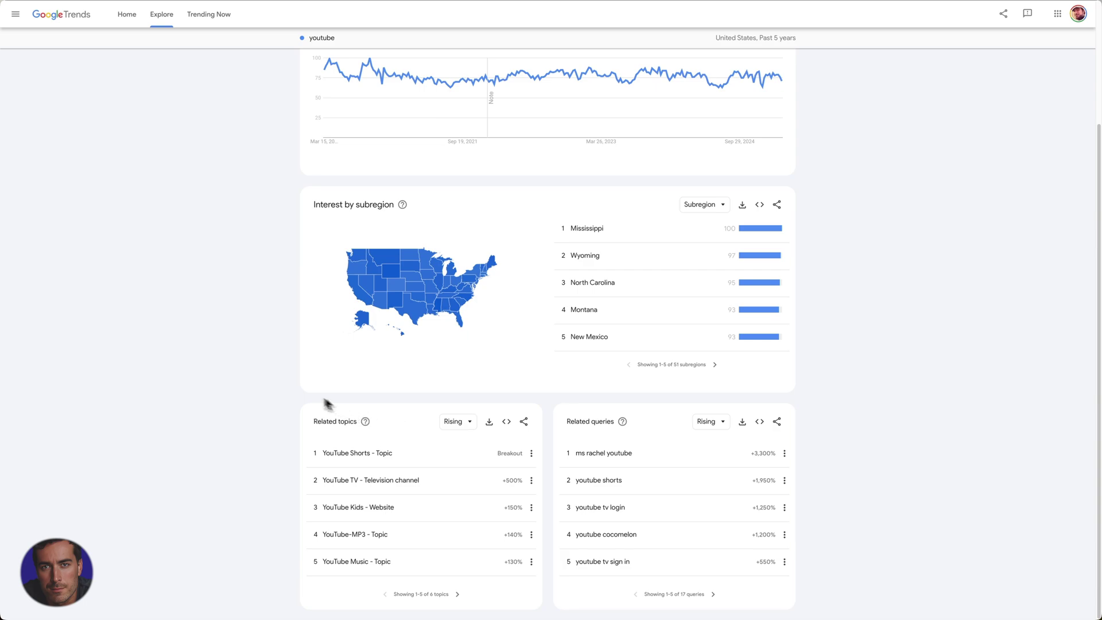
scroll(189, 365, up, 3)
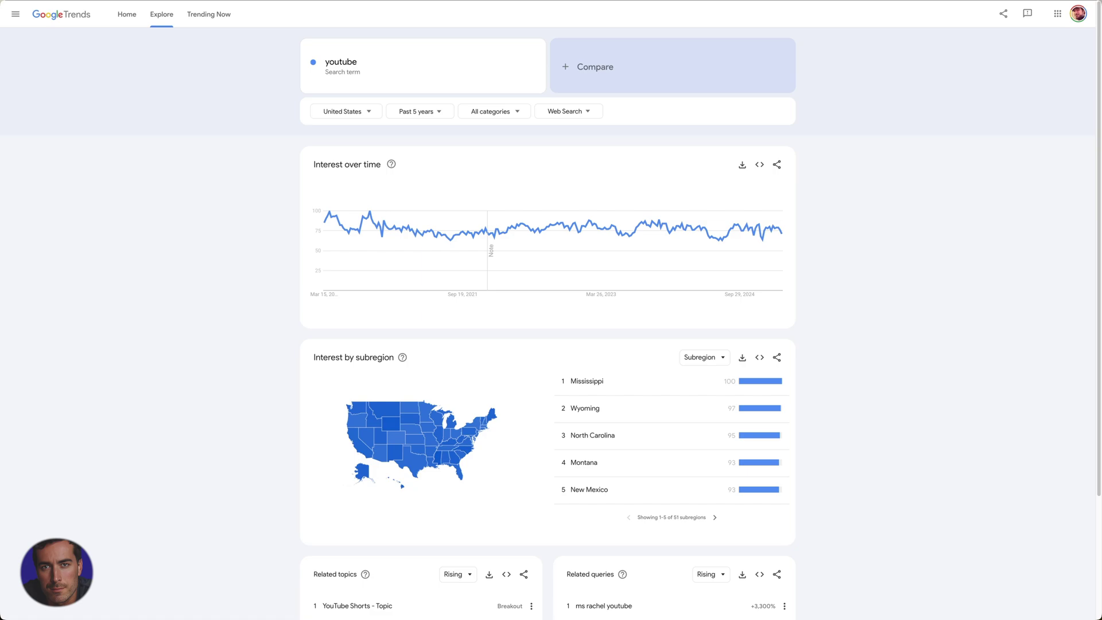
scroll(224, 390, down, 3)
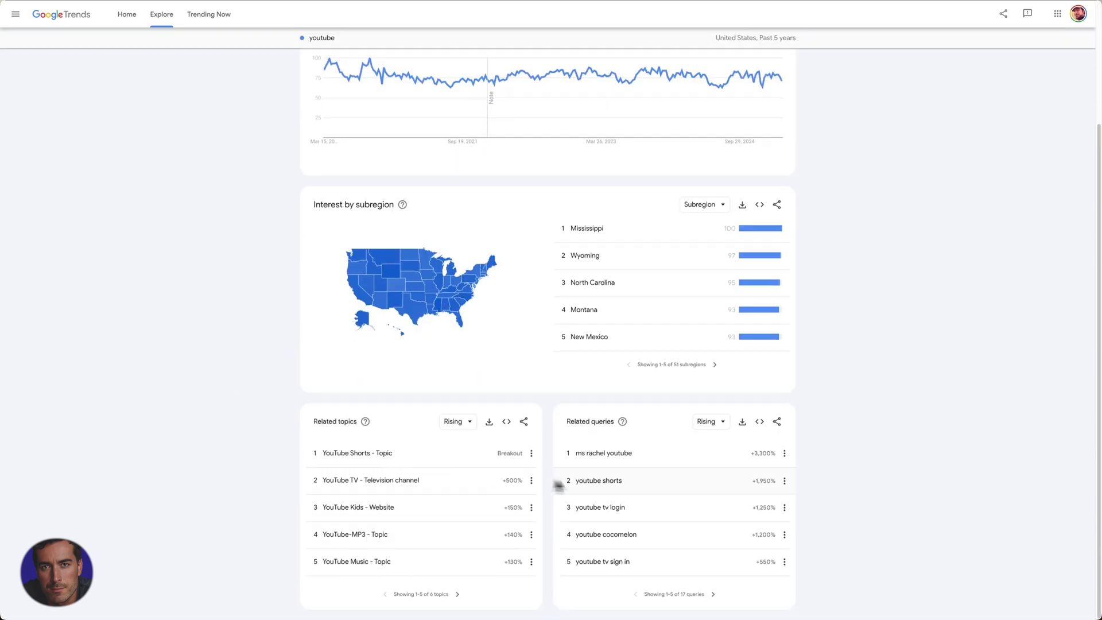
scroll(575, 460, up, 2)
scroll(564, 444, up, 2)
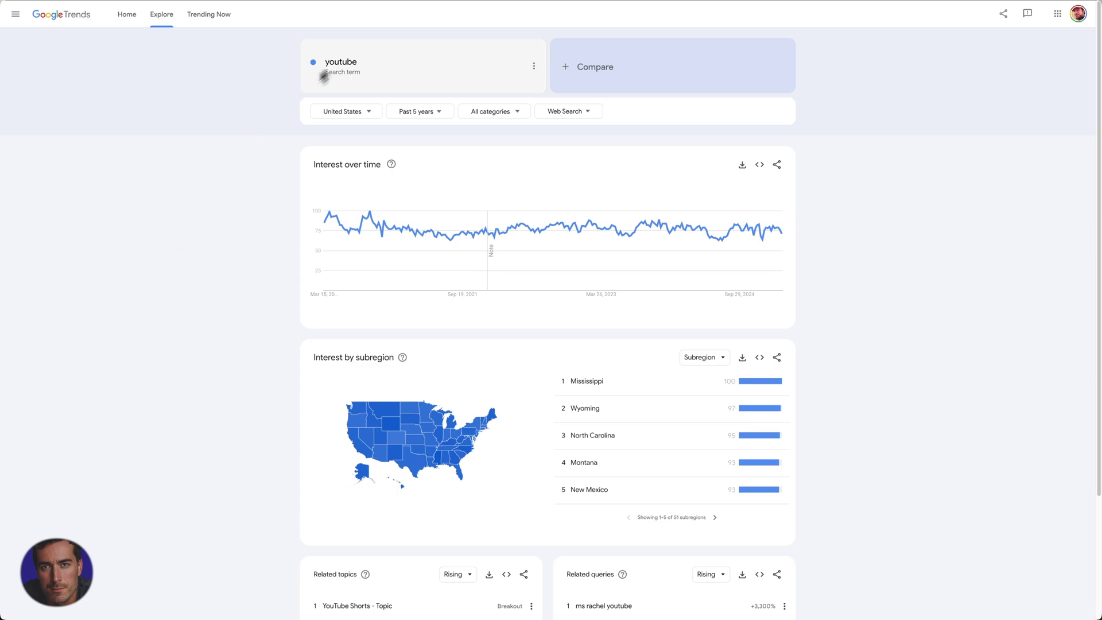
Step: Replace youtube with 'cursor' to see its US surge to 100 in early 2025
click(352, 68)
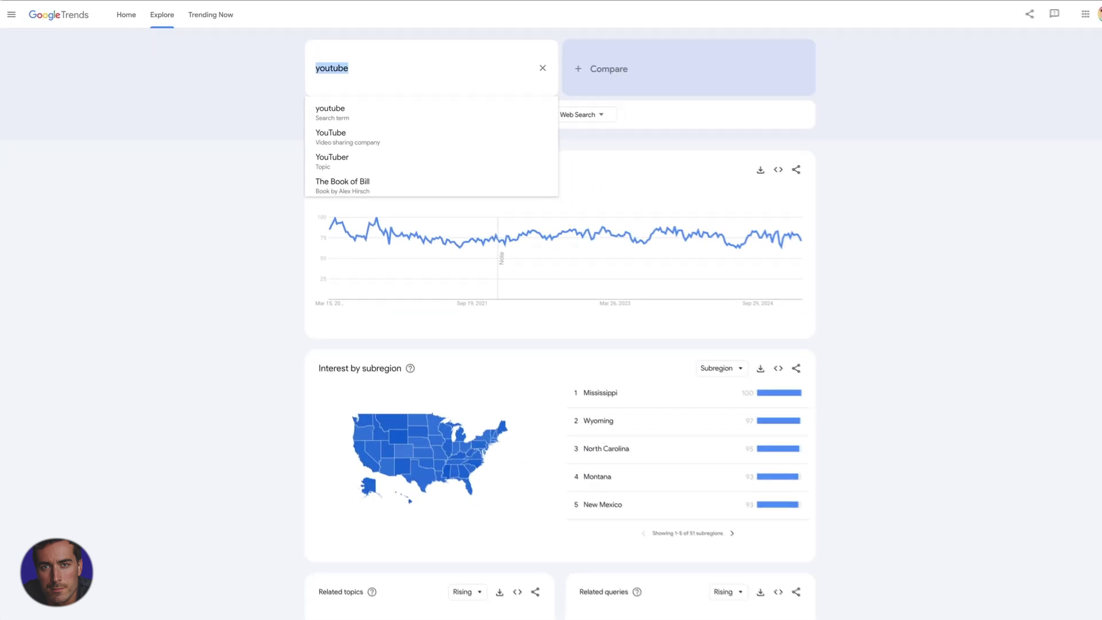
key(BackSpace)
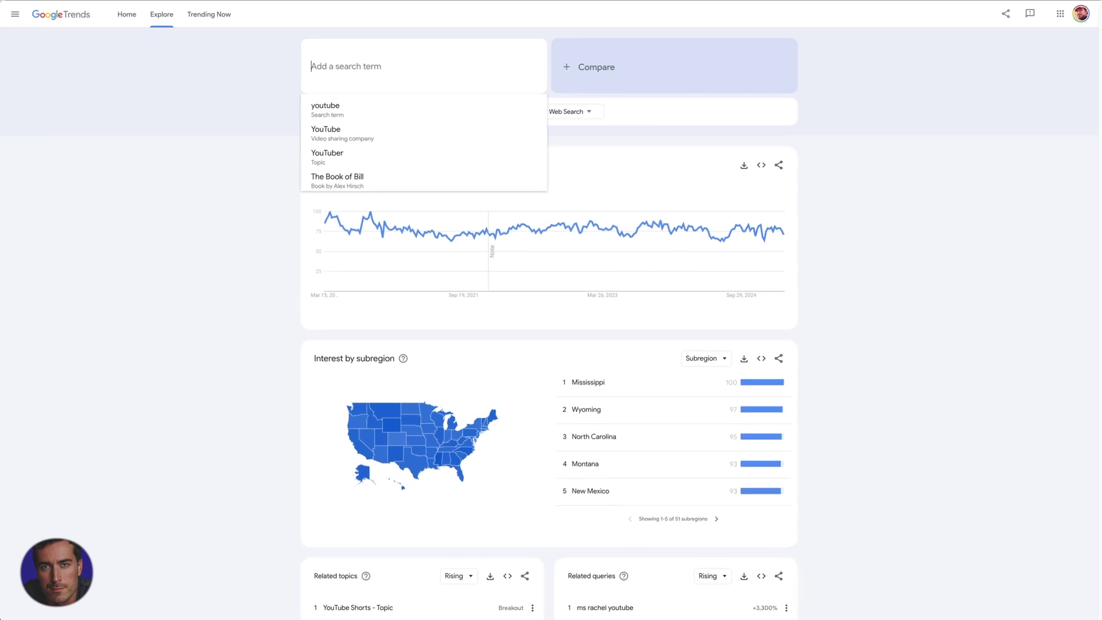
text(cursor)
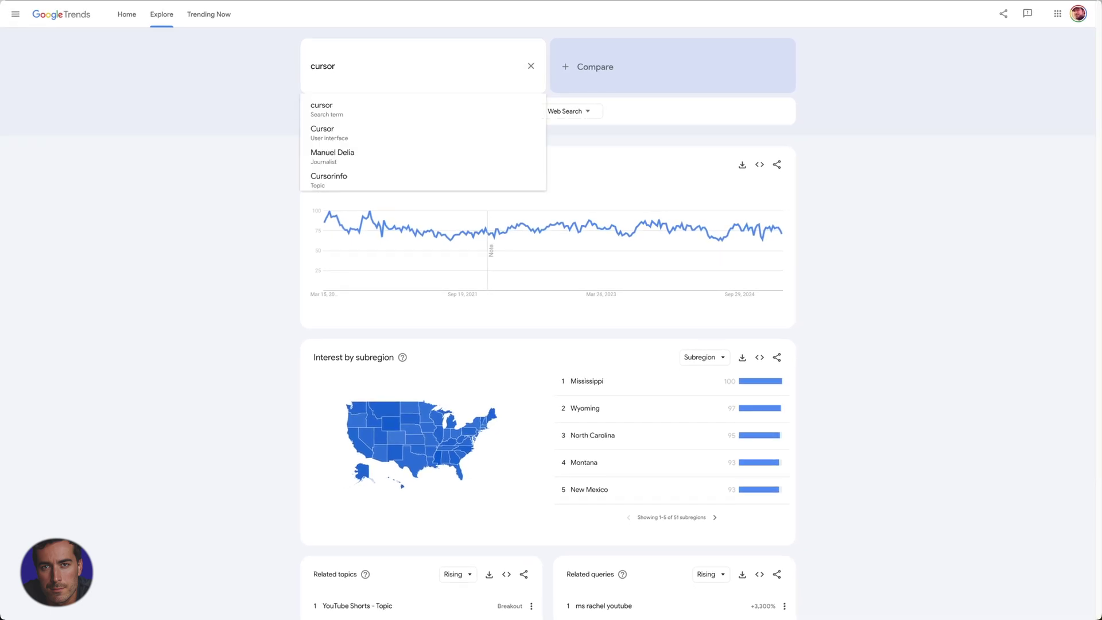
key(Return)
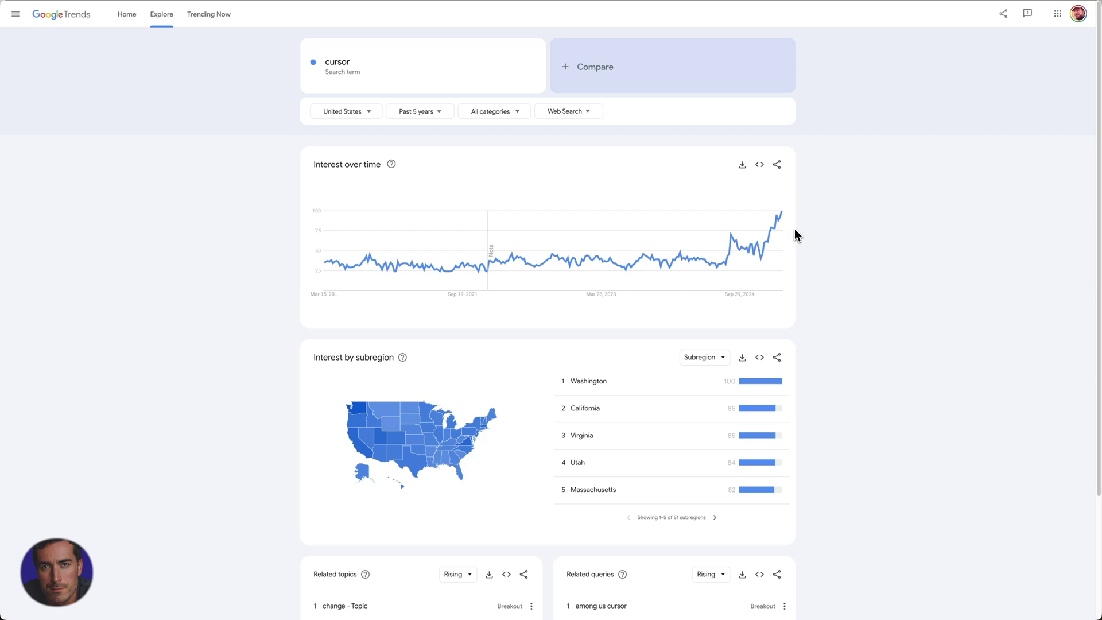
Step: Leave the Cursor results for the Trends home page, then open a blank Explore page of rising topics and queries
scroll(803, 253, down, 3)
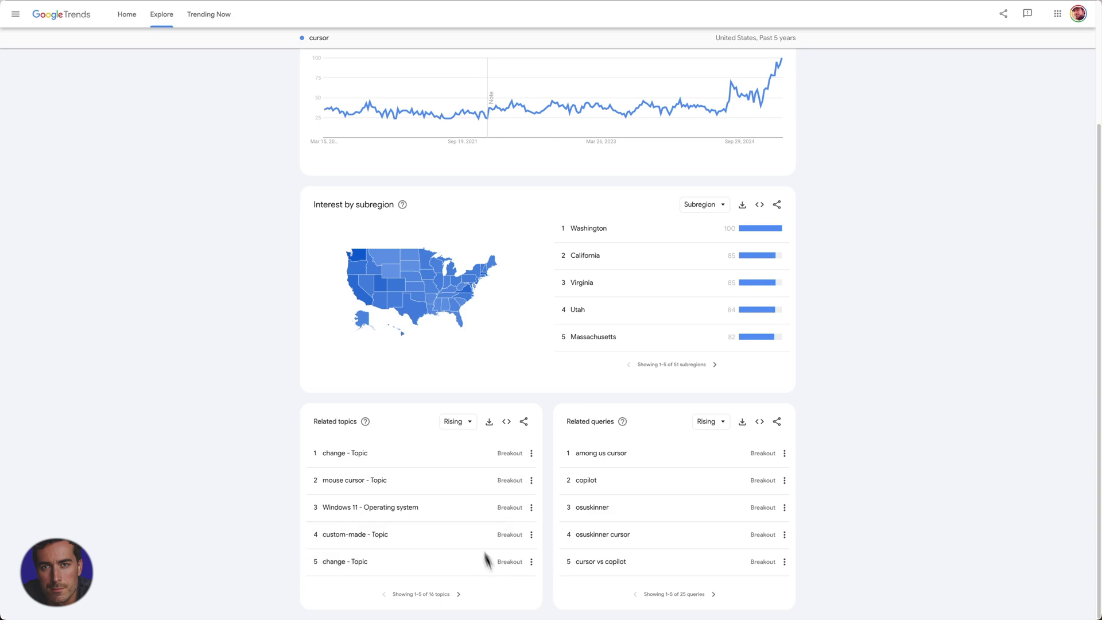
scroll(485, 559, up, 3)
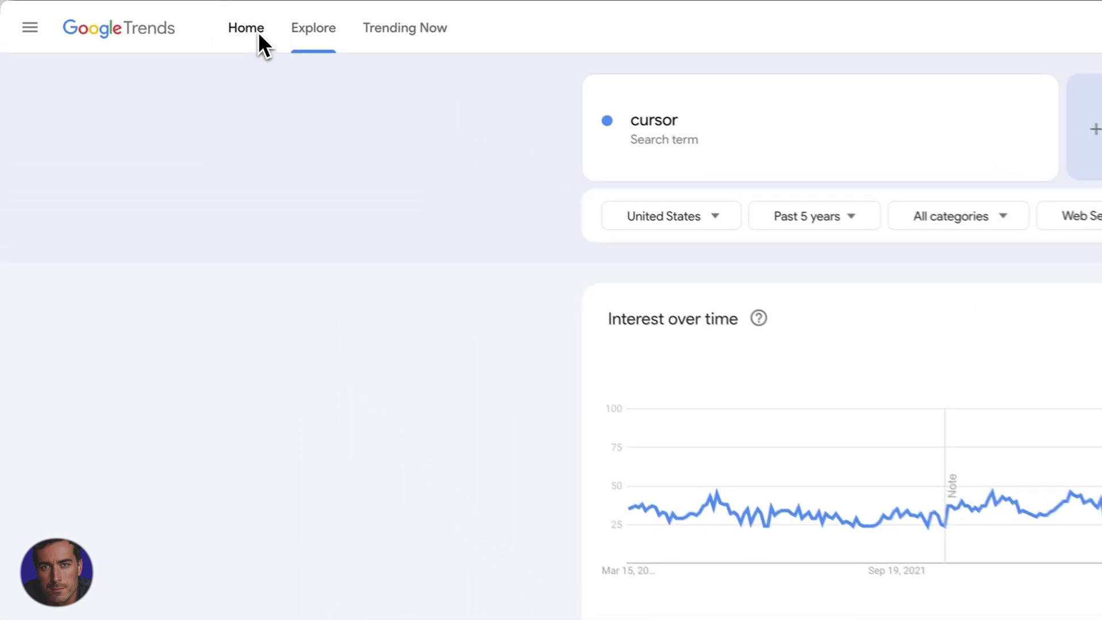
click(130, 17)
scroll(724, 414, down, 10)
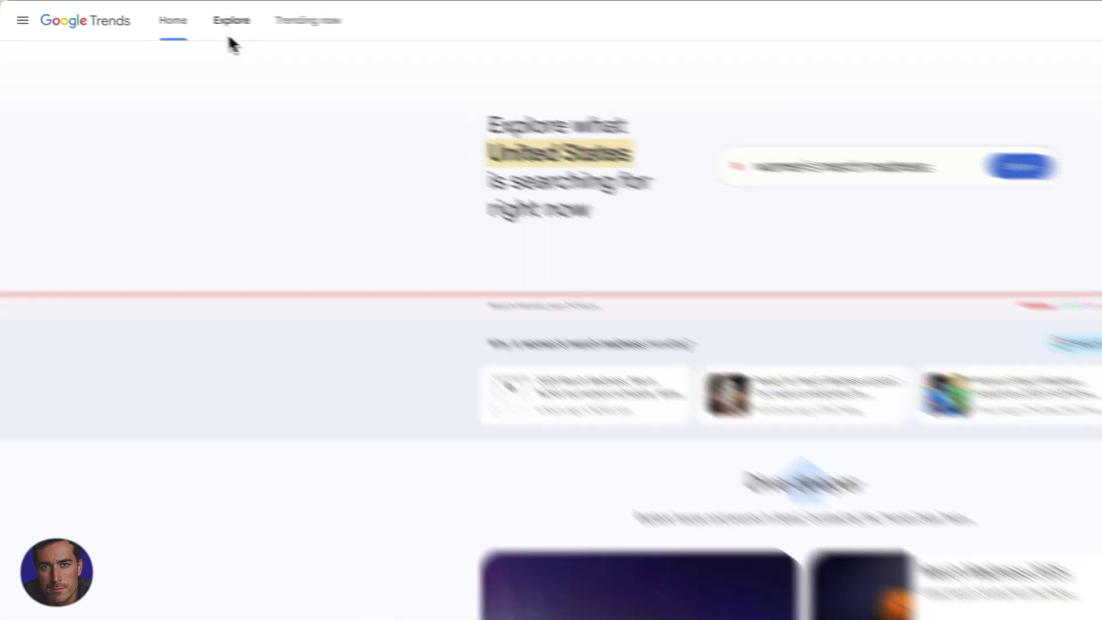
click(158, 25)
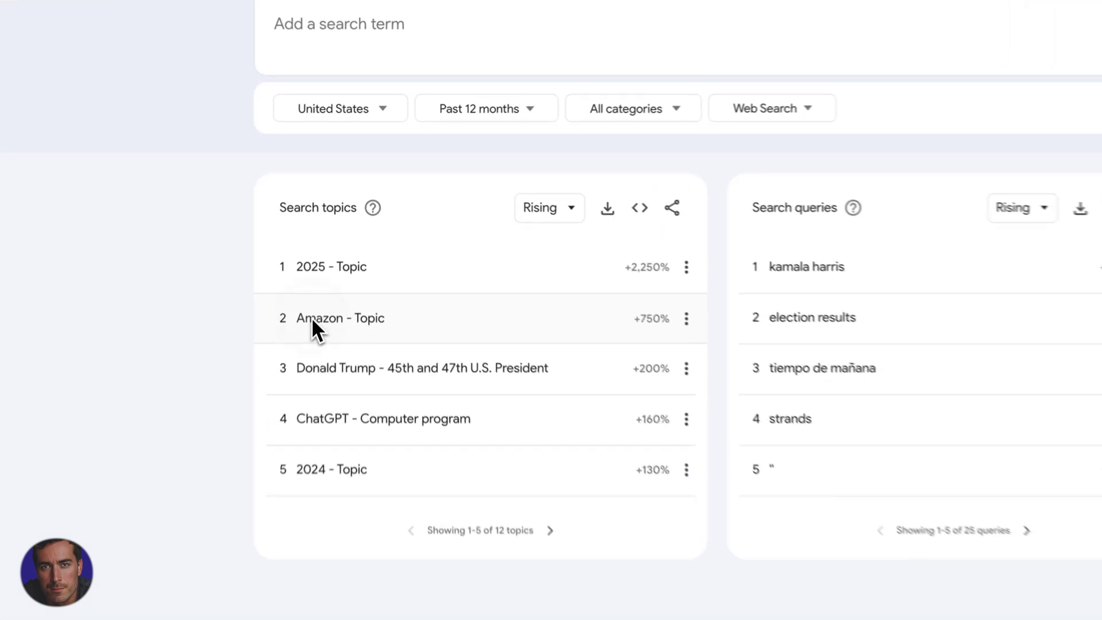
Step: Open the Amazon topic's search interest and limit the chart to the past 7 days
click(334, 224)
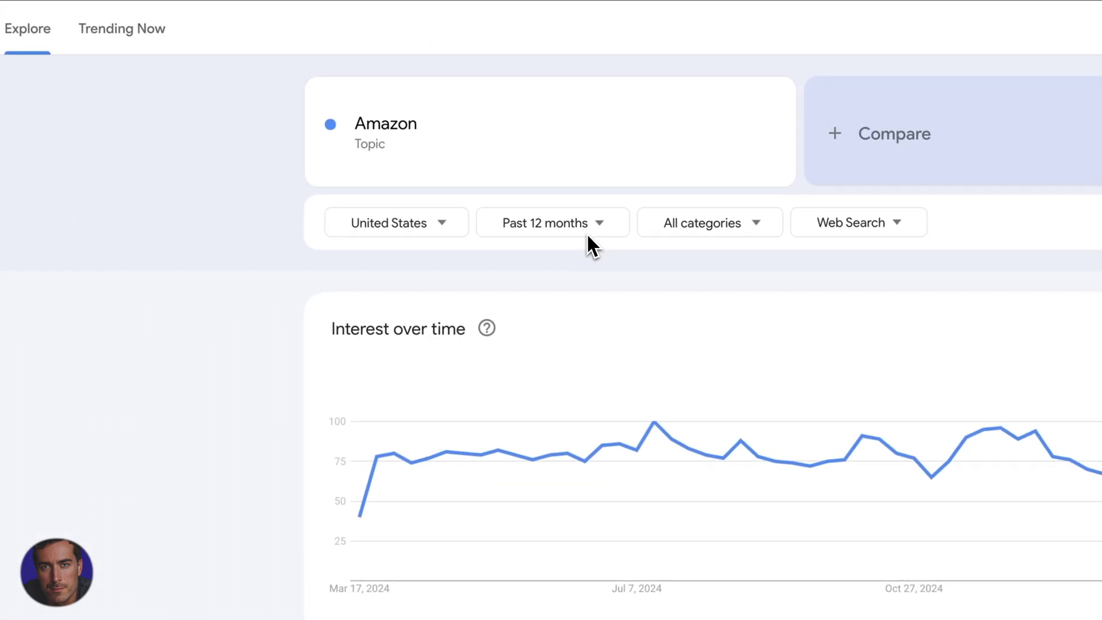
click(597, 228)
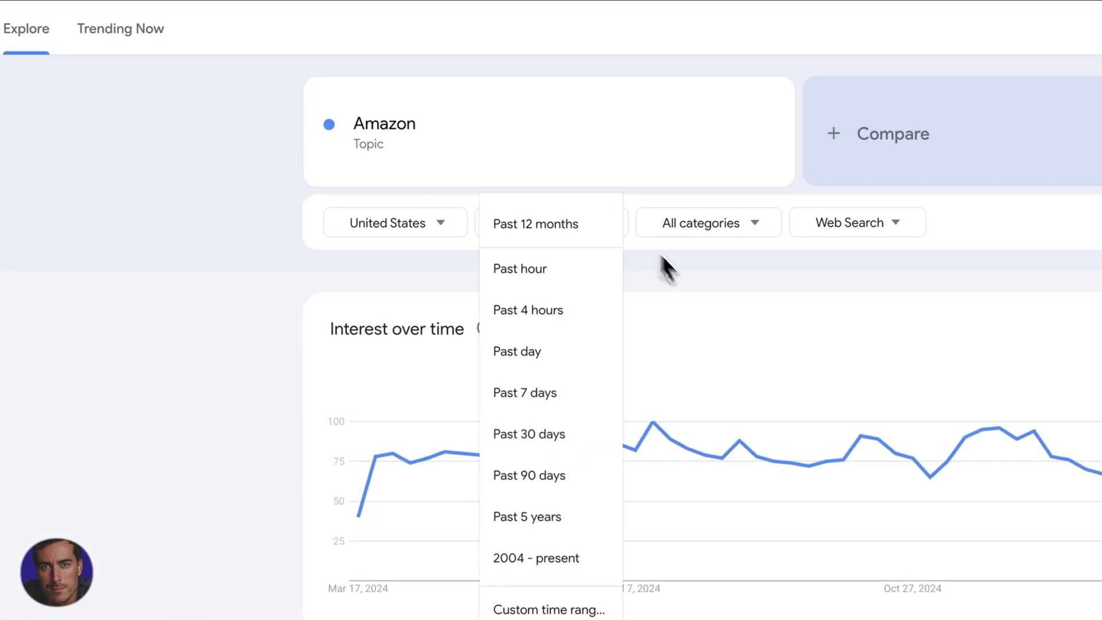
click(561, 394)
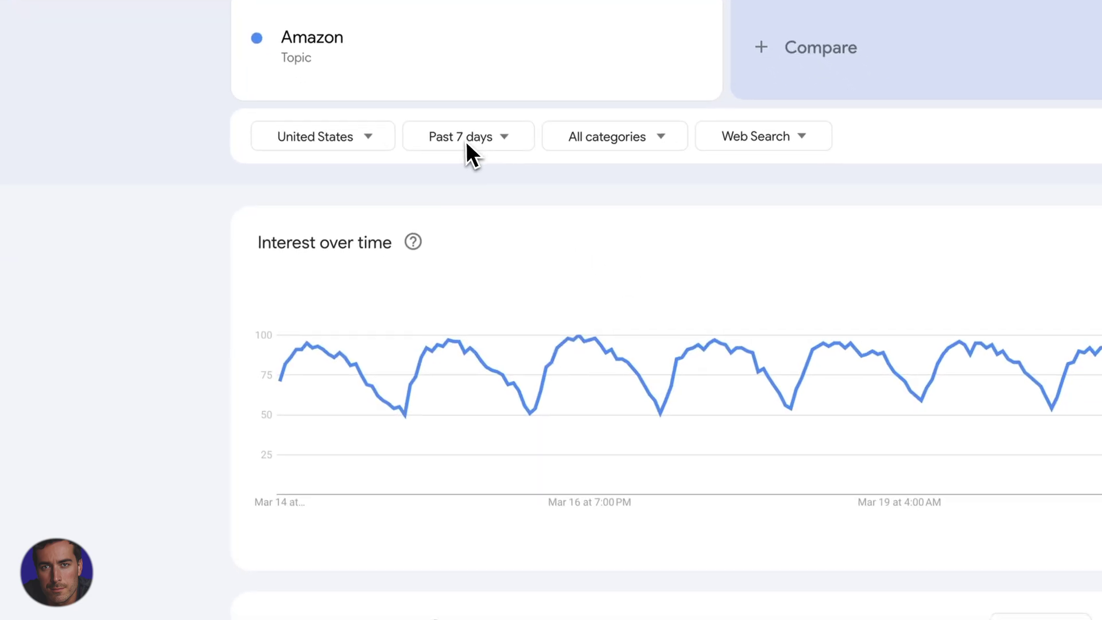
Step: Widen the Amazon chart to the past 5 years, then to 2004 - present
click(475, 151)
click(472, 440)
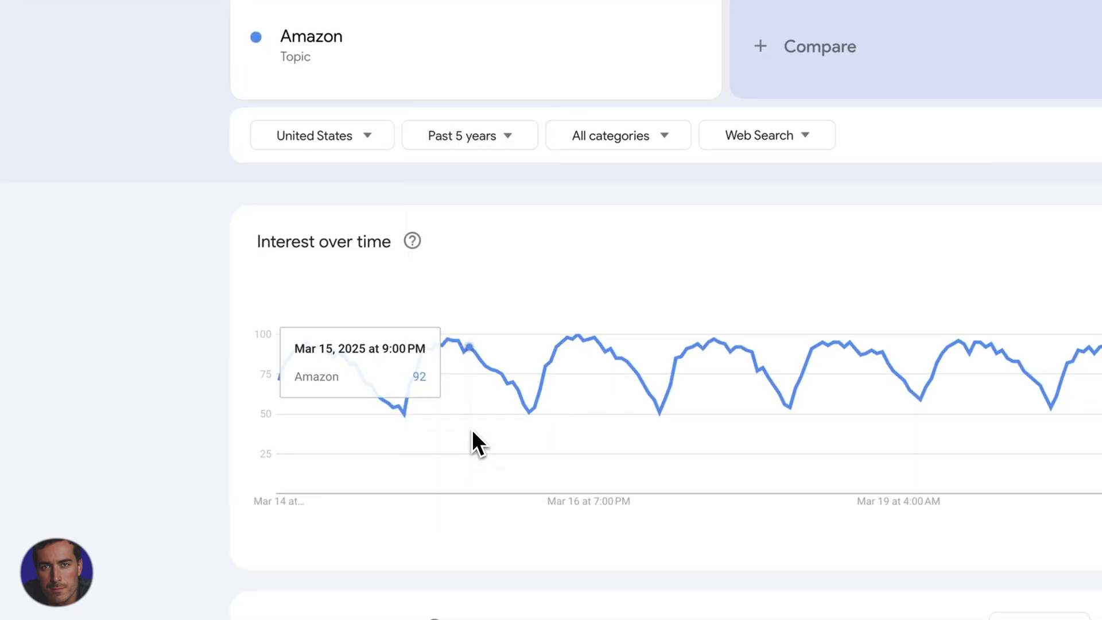
click(476, 136)
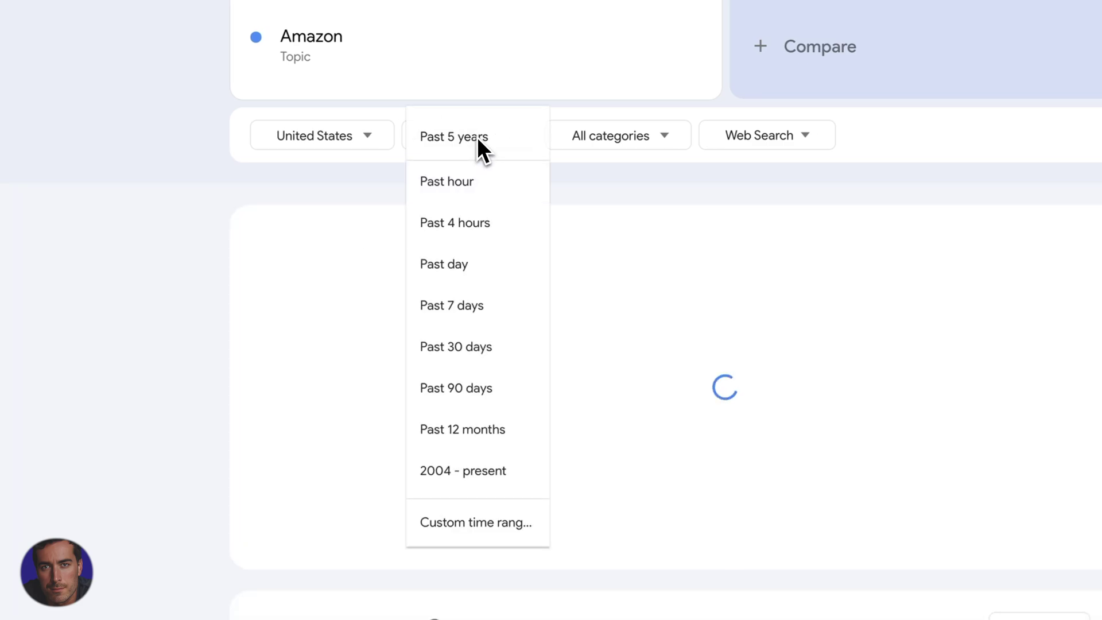
click(454, 474)
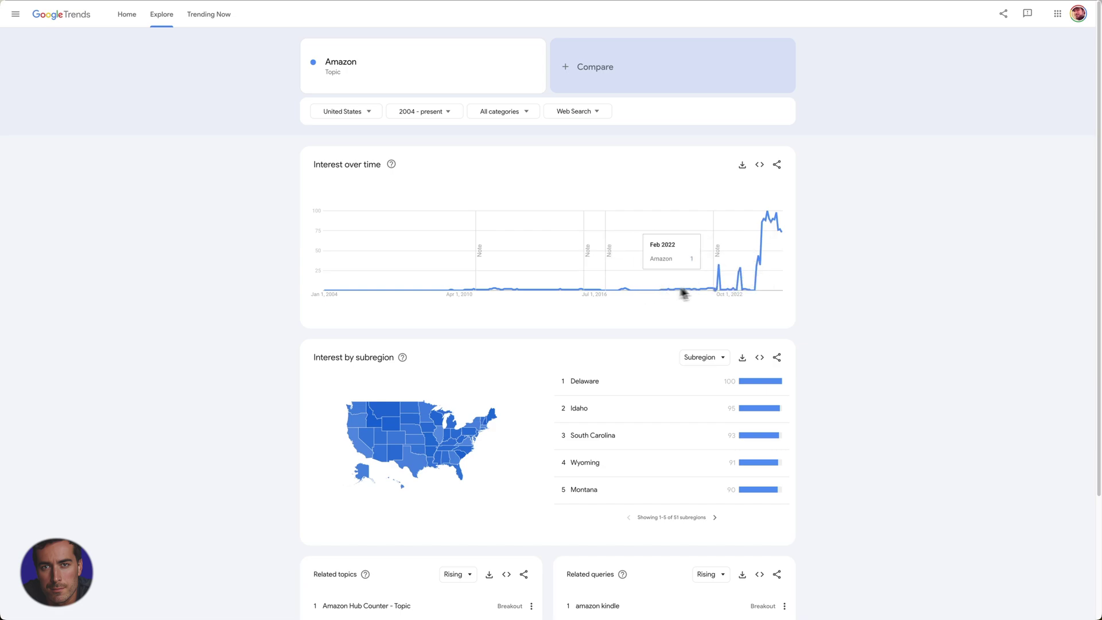
scroll(868, 408, down, 3)
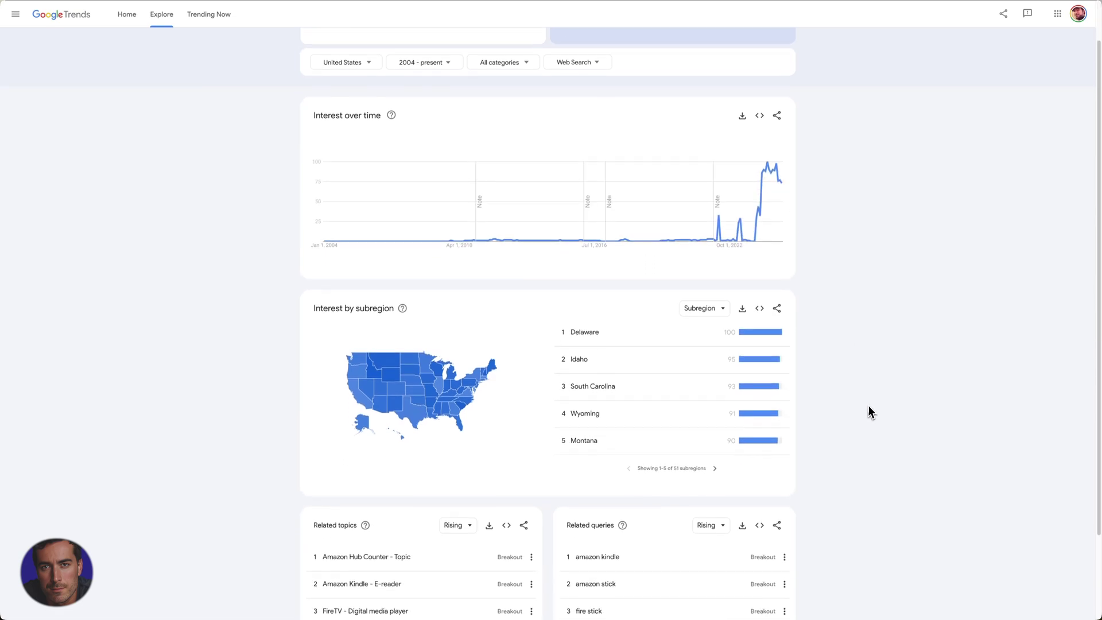
scroll(869, 413, up, 3)
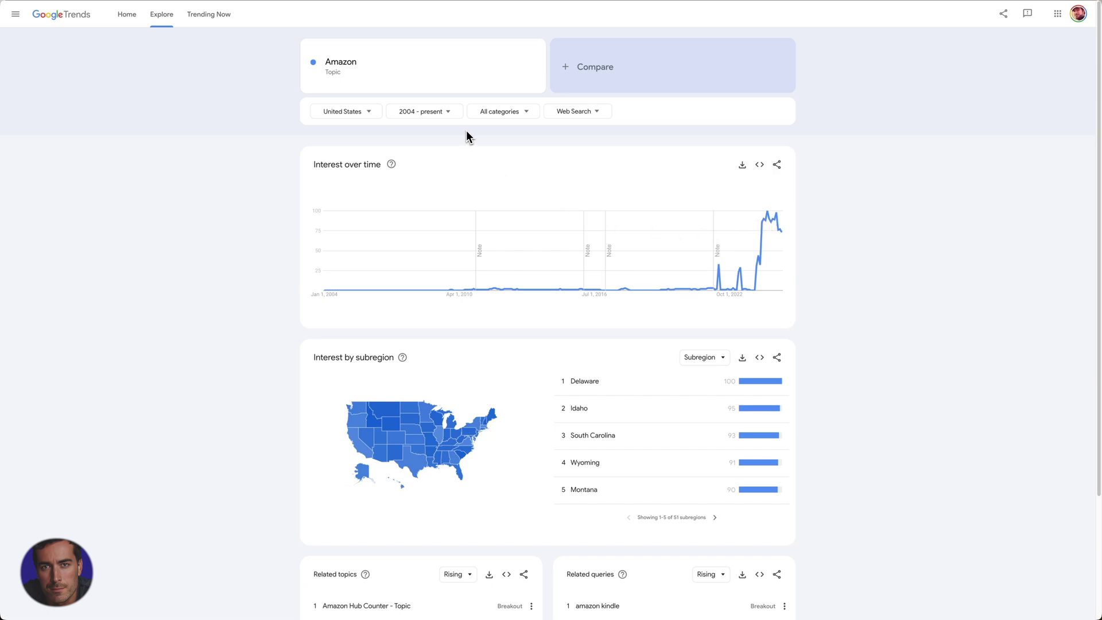
Step: Switch the Amazon chart to Past 90 days, then settle on Past 12 months
click(441, 112)
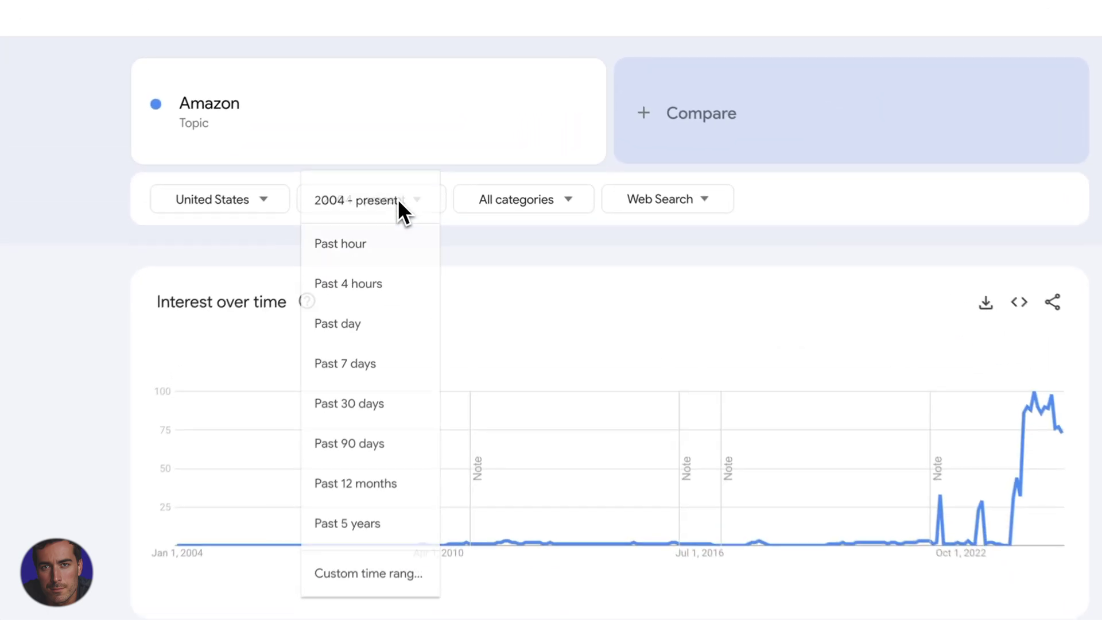
click(374, 460)
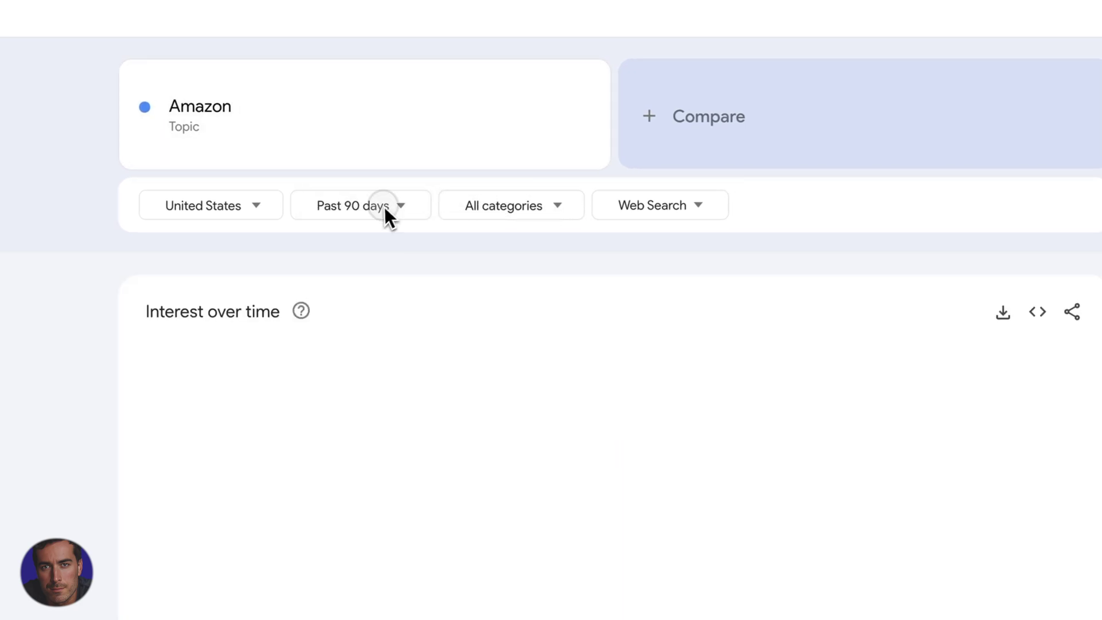
click(385, 206)
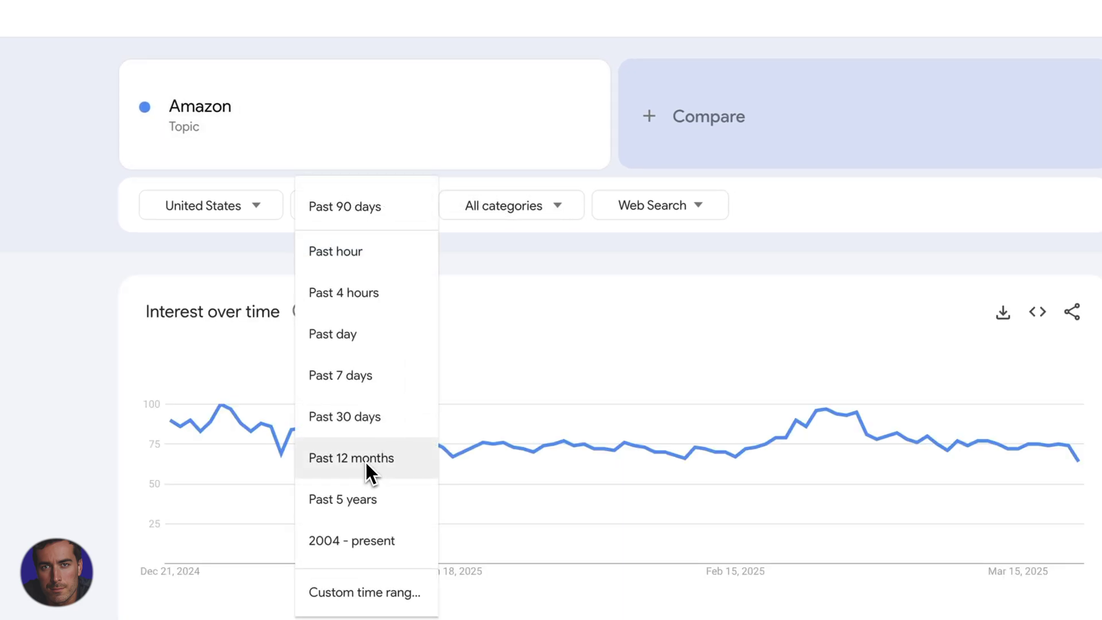
click(438, 462)
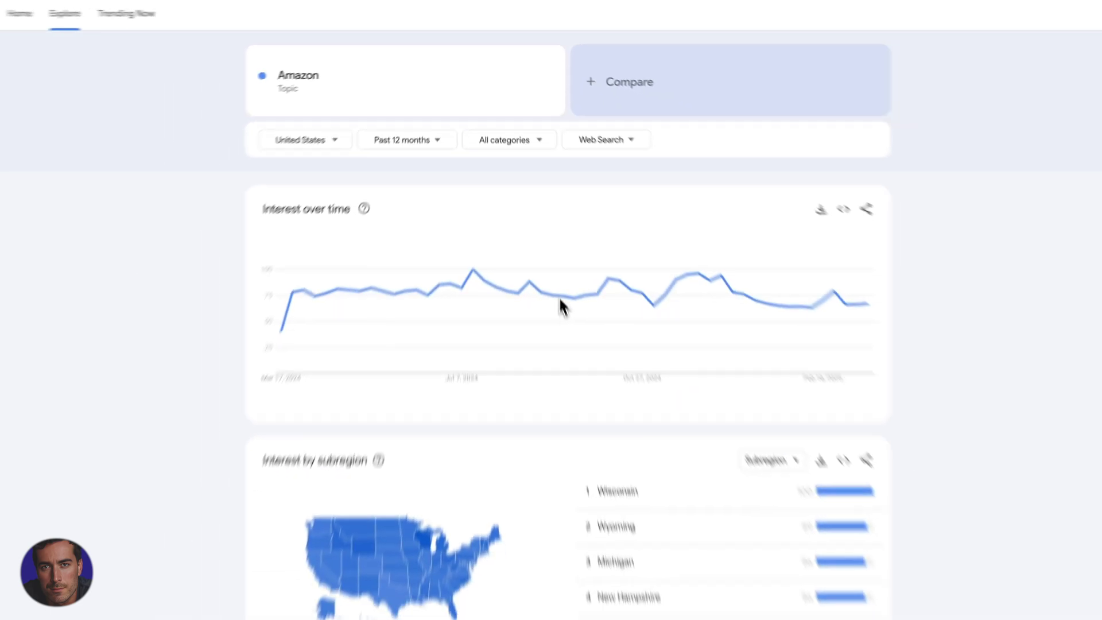
scroll(915, 366, down, 3)
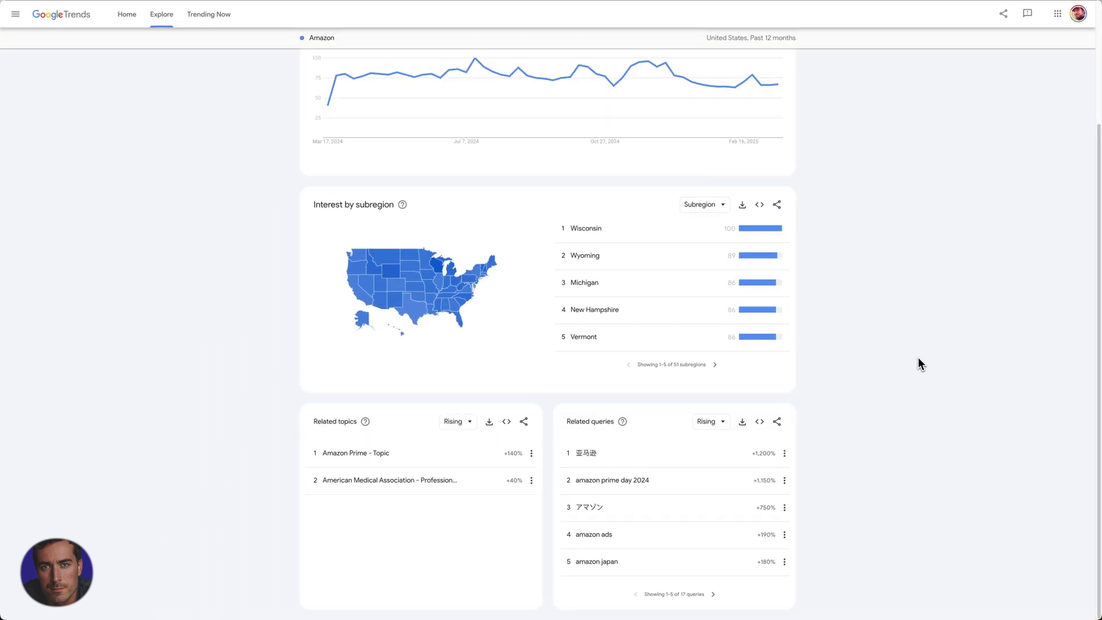
scroll(794, 217, up, 3)
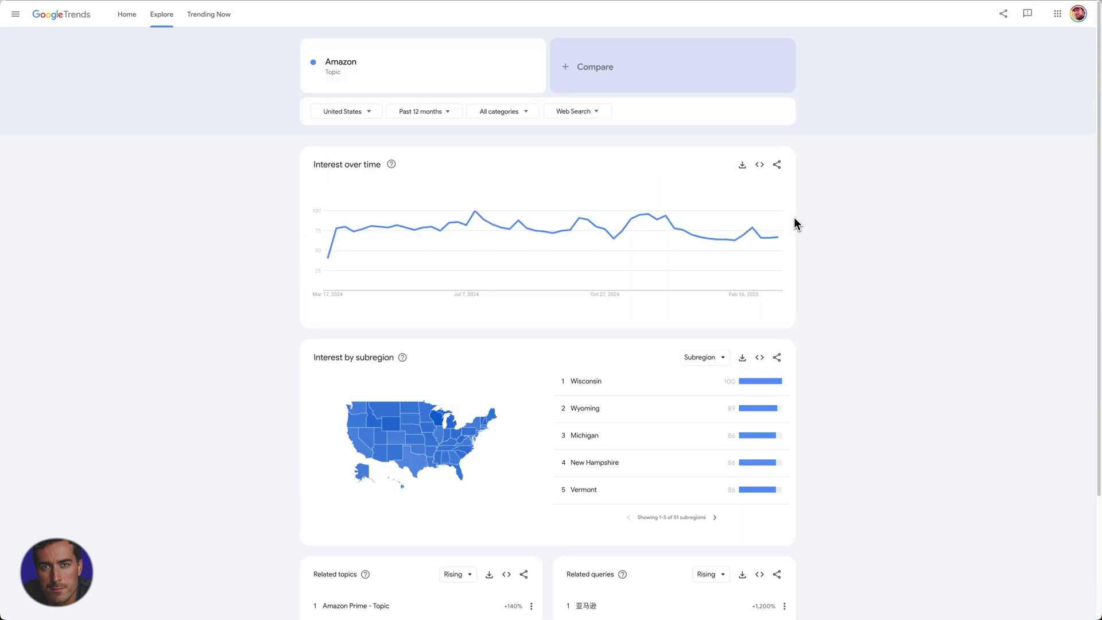